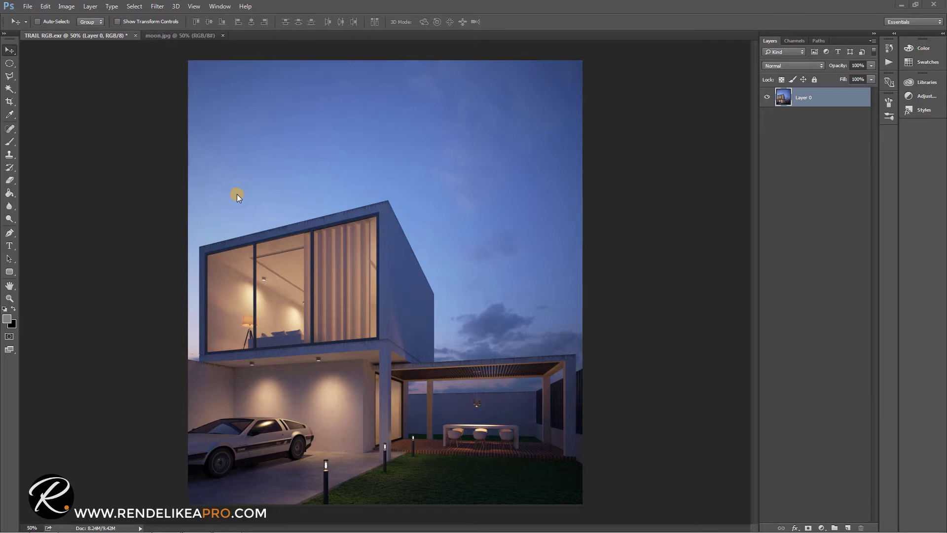
Duplicate Layer 0 and rename the copy 'contrast'.
{"action": "right_click", "coordinate": [792, 99]}
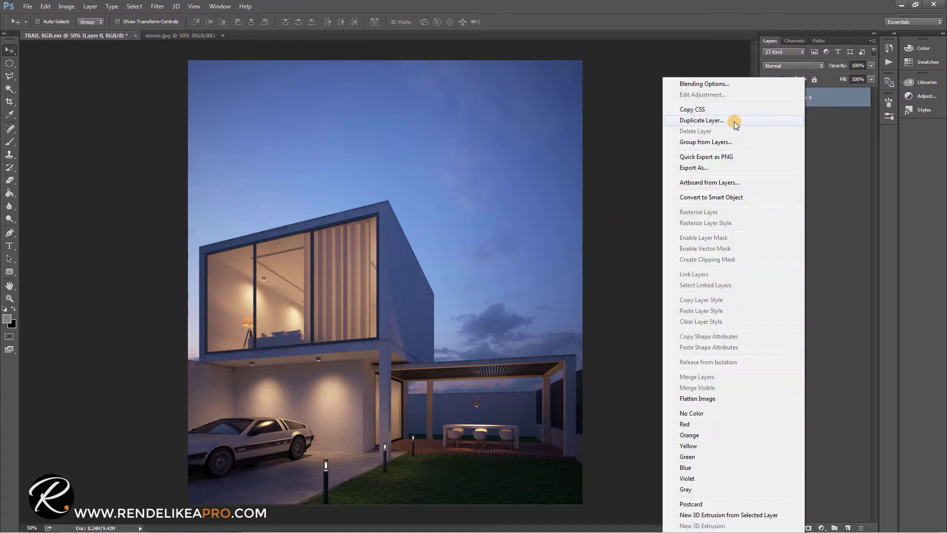
{"action": "left_click", "coordinate": [734, 121]}
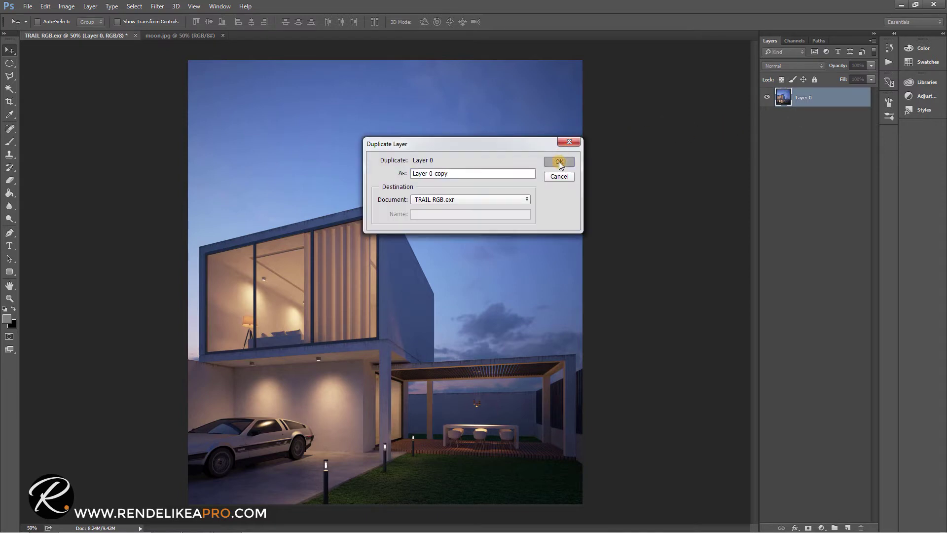
{"action": "left_click", "coordinate": [559, 161]}
{"action": "double_click", "coordinate": [823, 99]}
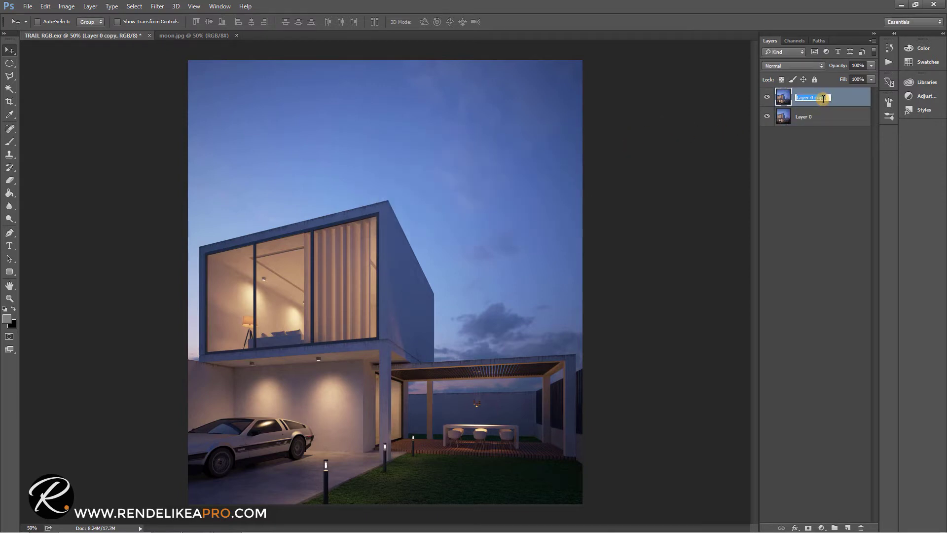
{"action": "type", "text": "contrast"}
{"action": "key", "text": "Return"}
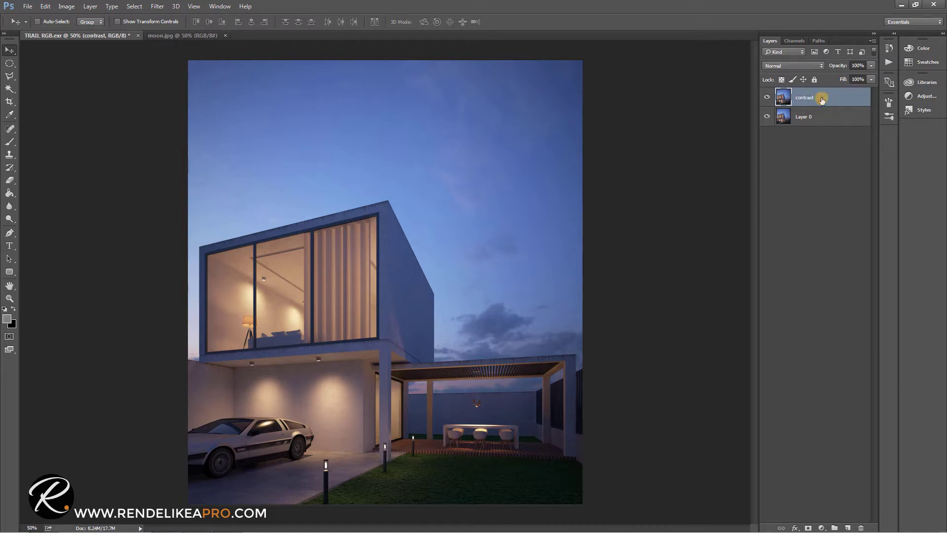
Blend the contrast layer in Overlay mode at 25% opacity.
{"action": "left_click", "coordinate": [814, 66]}
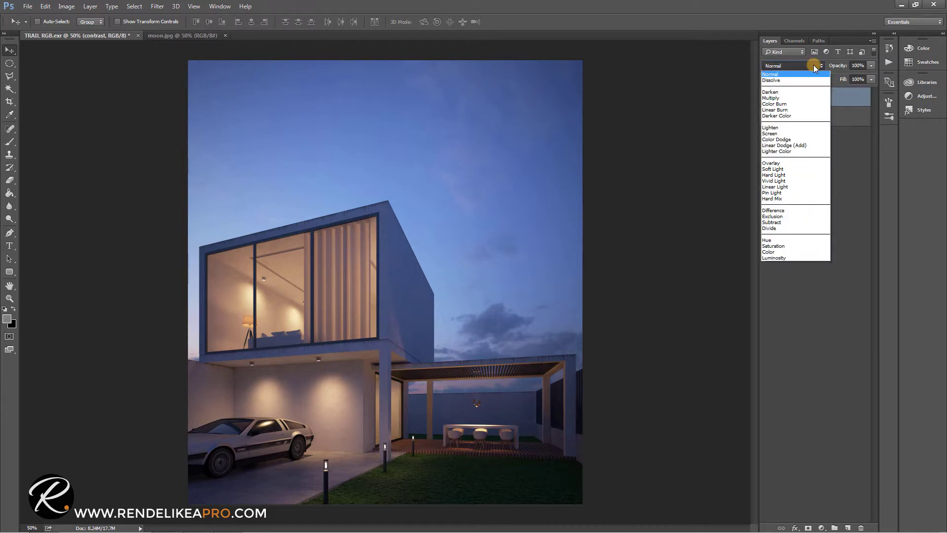
{"action": "left_click", "coordinate": [770, 164]}
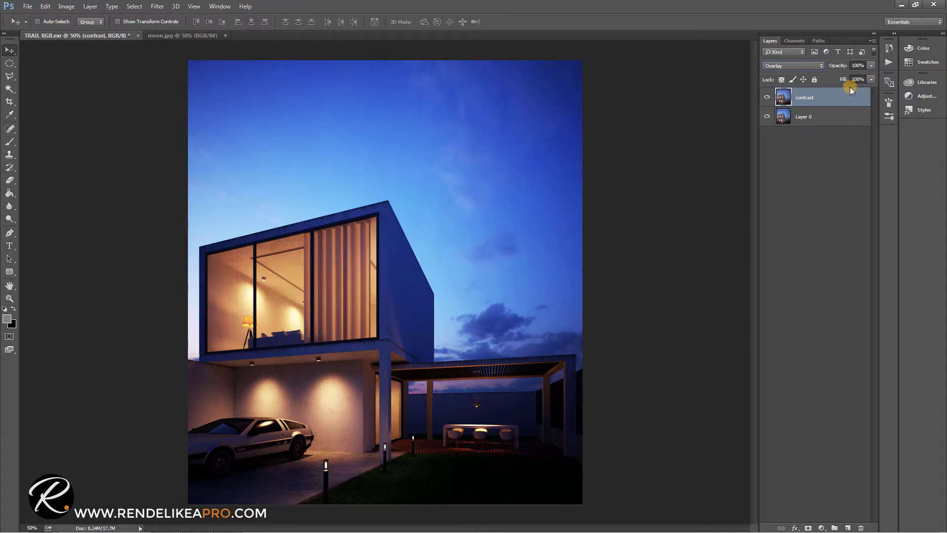
{"action": "left_click", "coordinate": [872, 66]}
{"action": "left_click", "coordinate": [832, 76]}
{"action": "left_click", "coordinate": [866, 65]}
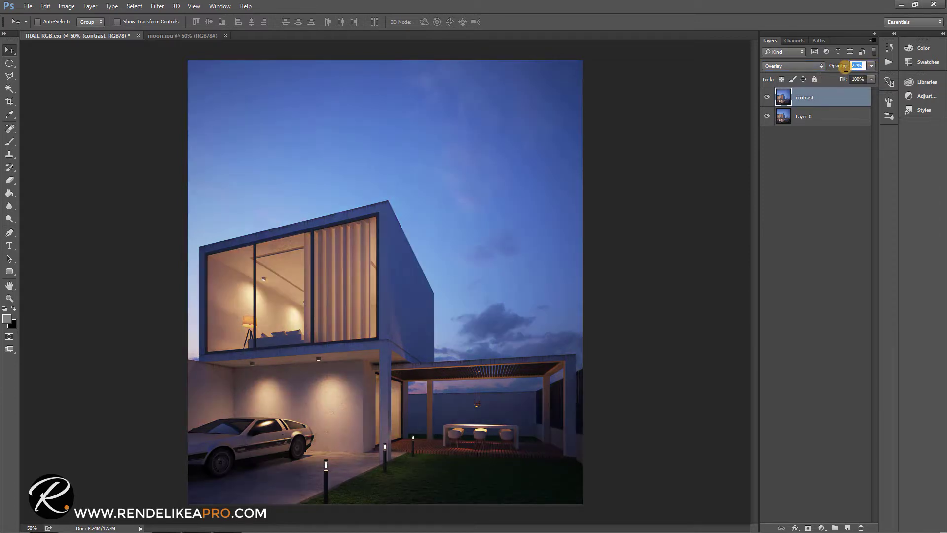
{"action": "type", "text": "25"}
{"action": "key", "text": "Return"}
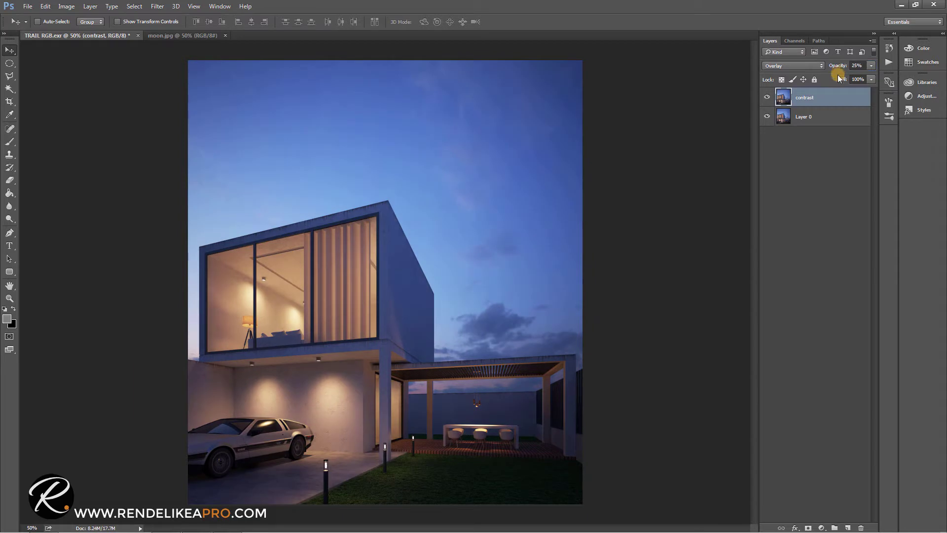
Toggle the contrast layer off and on to compare, then deselect it.
{"action": "left_click", "coordinate": [768, 100]}
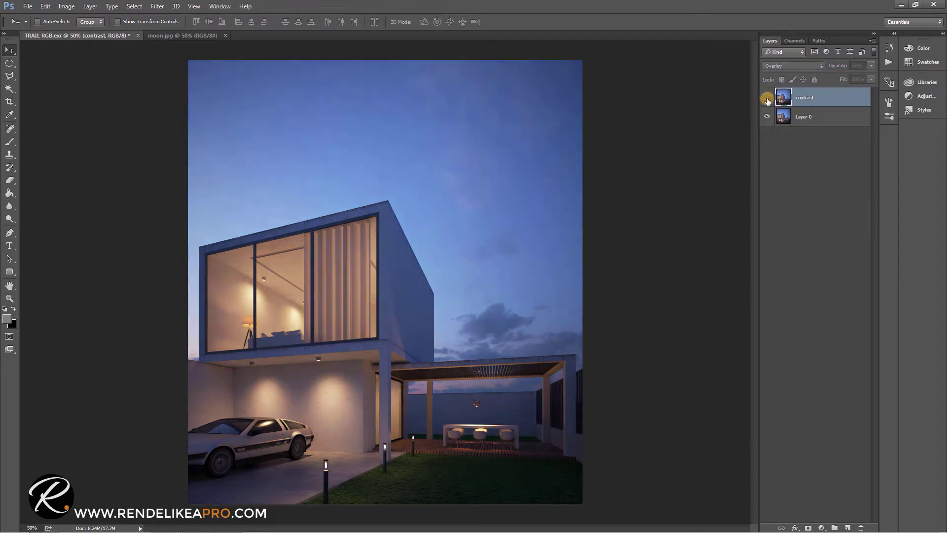
{"action": "left_click", "coordinate": [768, 99]}
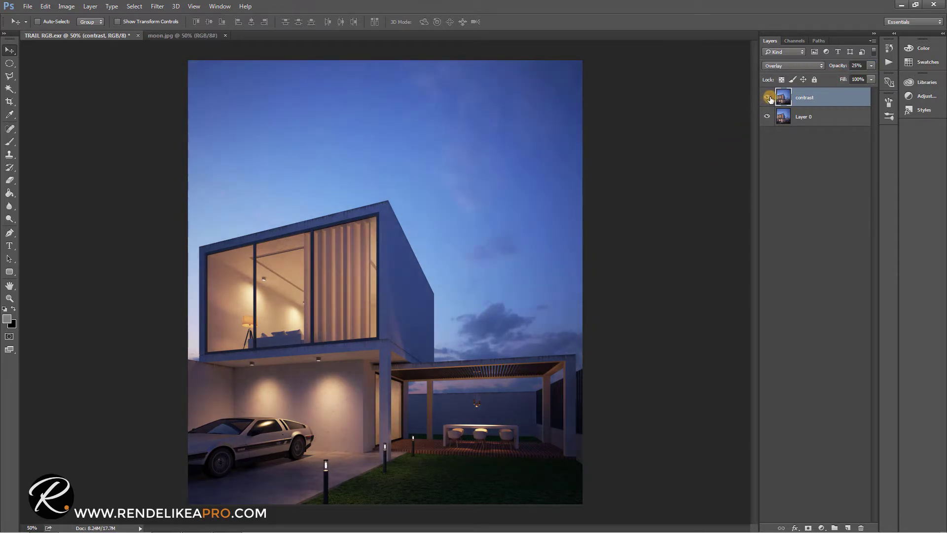
{"action": "left_click", "coordinate": [788, 143]}
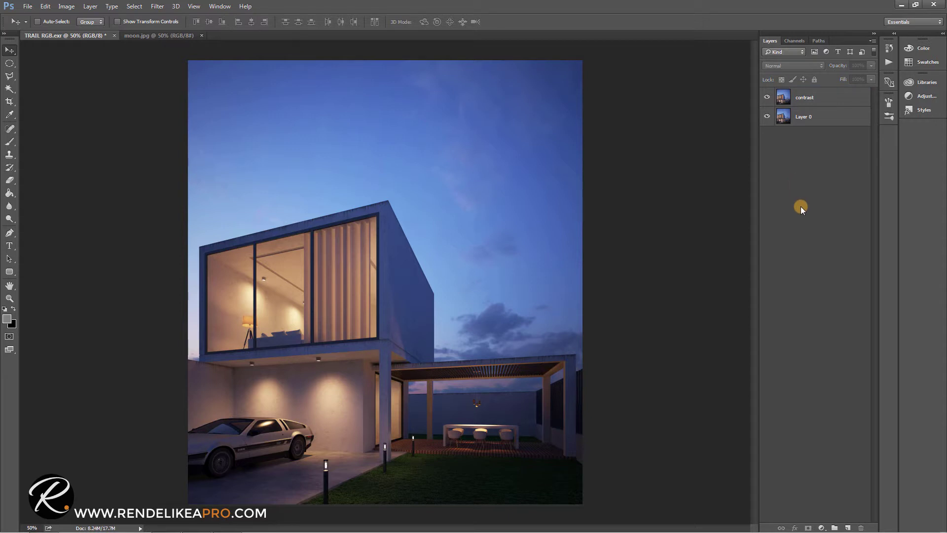
Add a Curves adjustment layer and reshape the RGB curve with a shadow and a highlight point.
{"action": "left_click", "coordinate": [821, 529]}
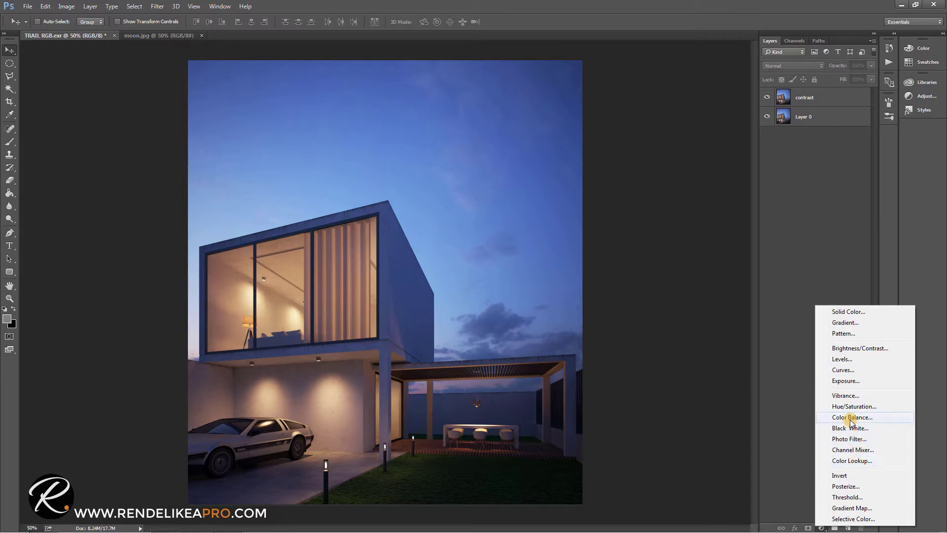
{"action": "left_click", "coordinate": [847, 368]}
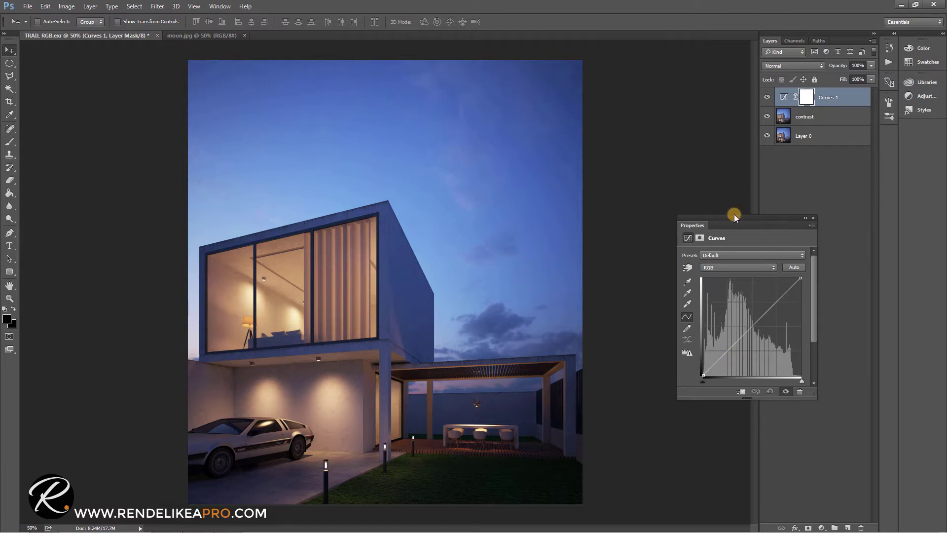
{"action": "left_click_drag", "start_coordinate": [743, 215], "coordinate": [707, 144]}
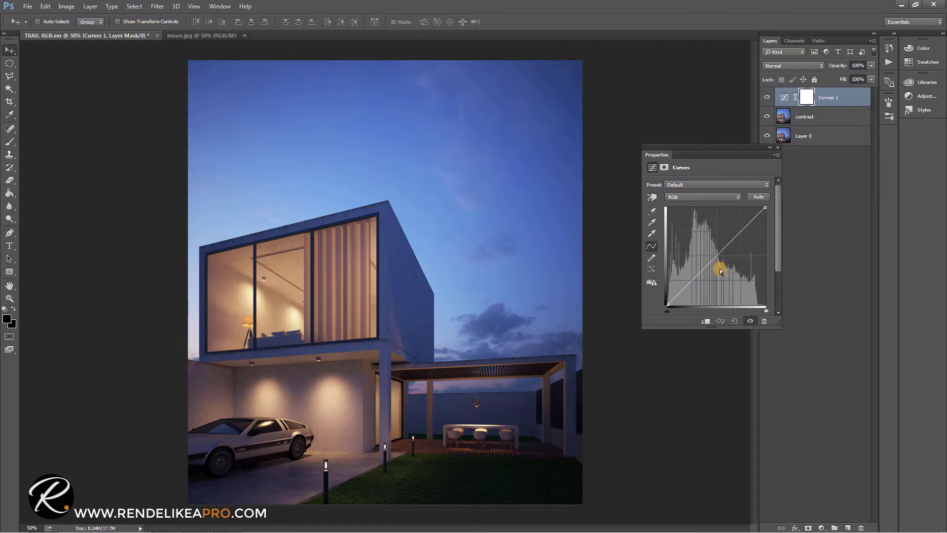
{"action": "left_click_drag", "start_coordinate": [690, 283], "coordinate": [691, 284]}
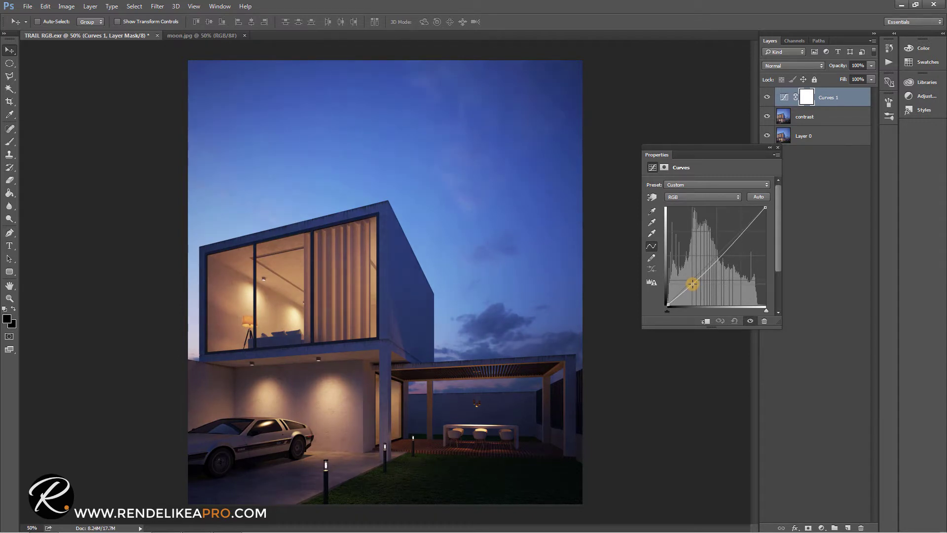
{"action": "left_click_drag", "start_coordinate": [692, 285], "coordinate": [691, 283]}
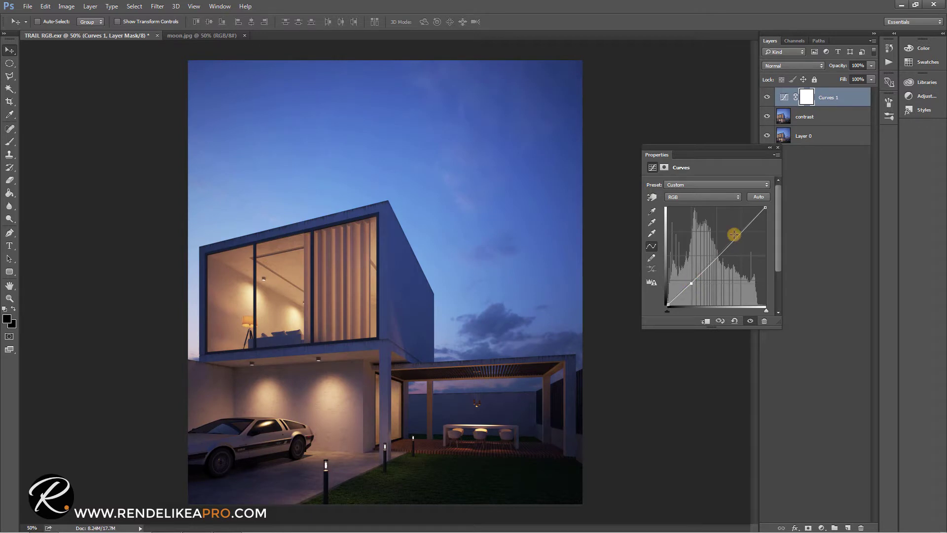
{"action": "left_click_drag", "start_coordinate": [738, 226], "coordinate": [736, 234]}
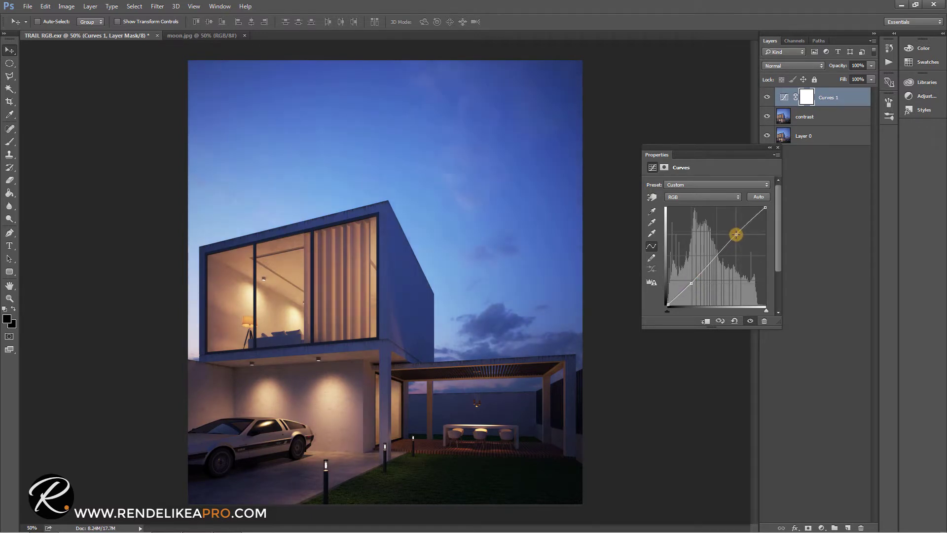
Toggle Curves 1 off and on to compare, then close its properties and deselect it.
{"action": "left_click", "coordinate": [750, 322]}
{"action": "left_click", "coordinate": [751, 322]}
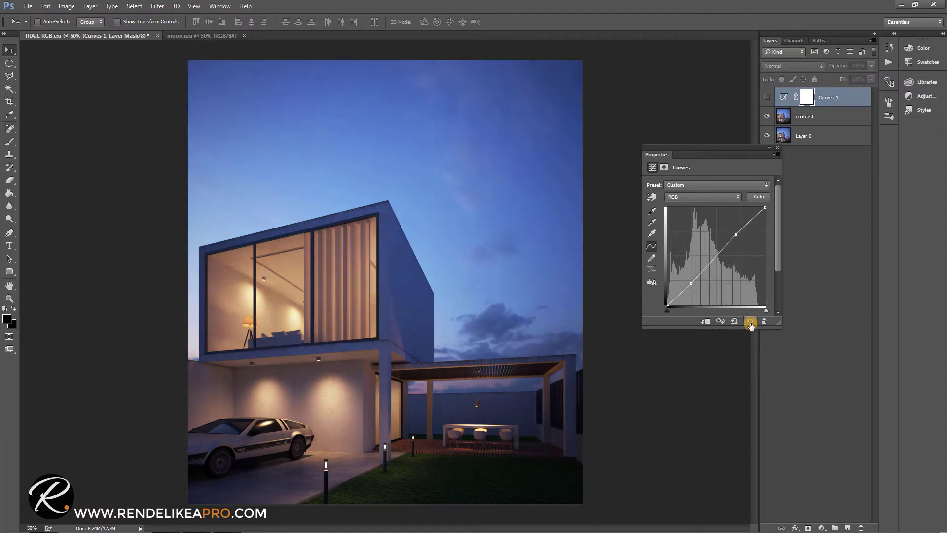
{"action": "left_click", "coordinate": [750, 322]}
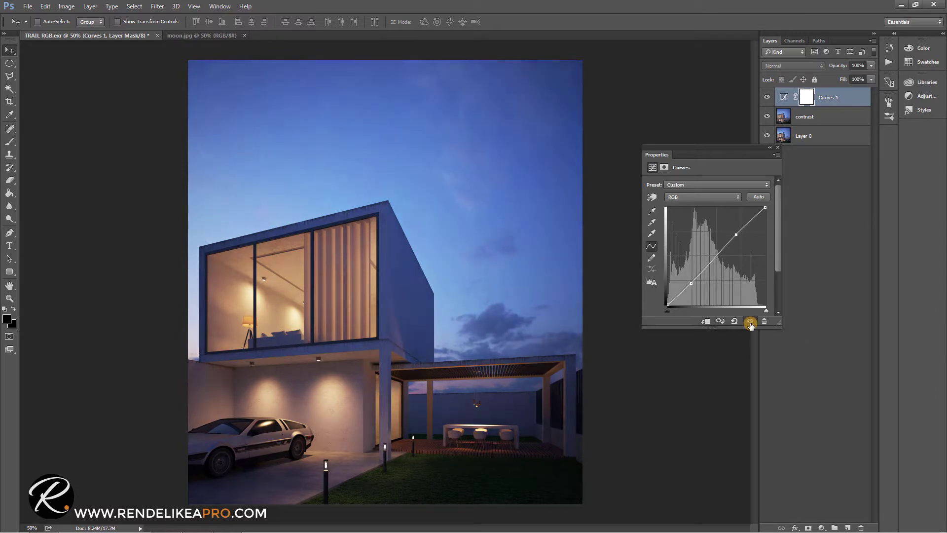
{"action": "left_click", "coordinate": [750, 321]}
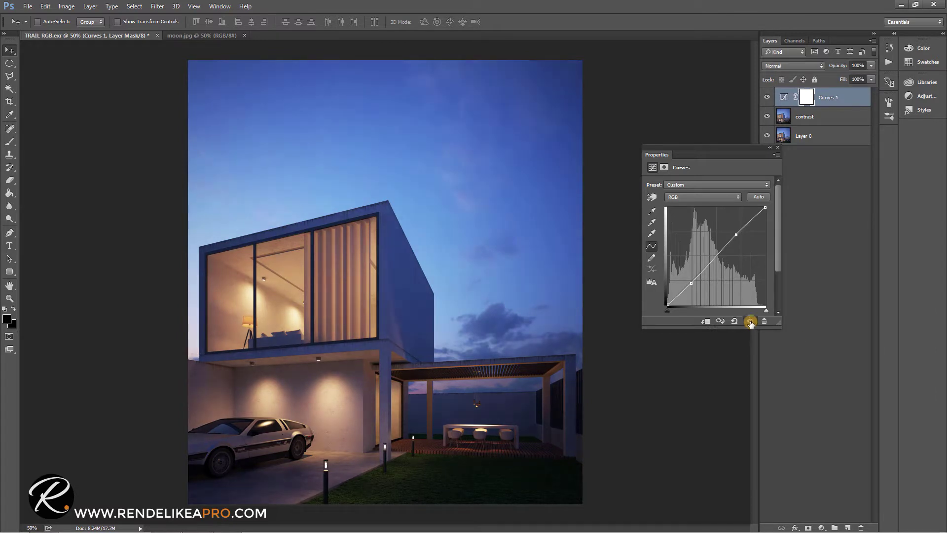
{"action": "left_click", "coordinate": [778, 147]}
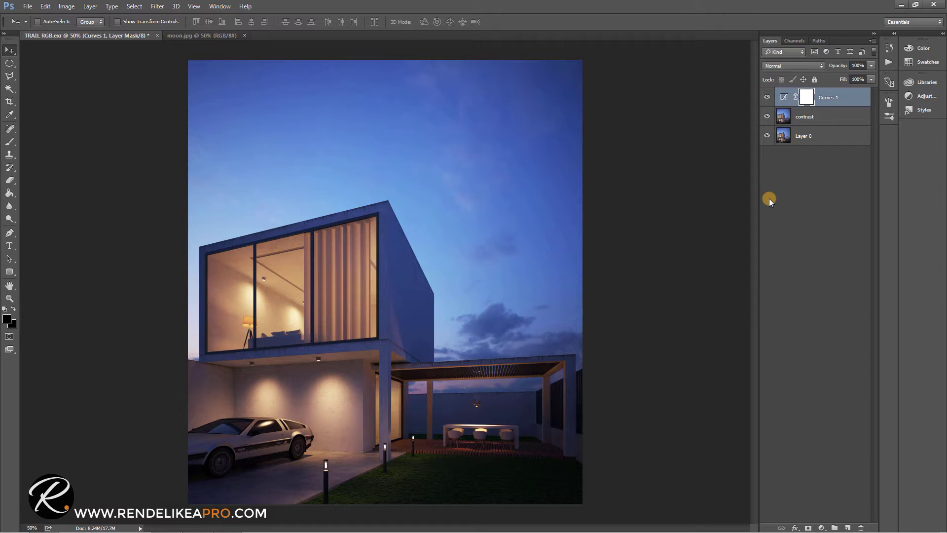
{"action": "left_click", "coordinate": [795, 169]}
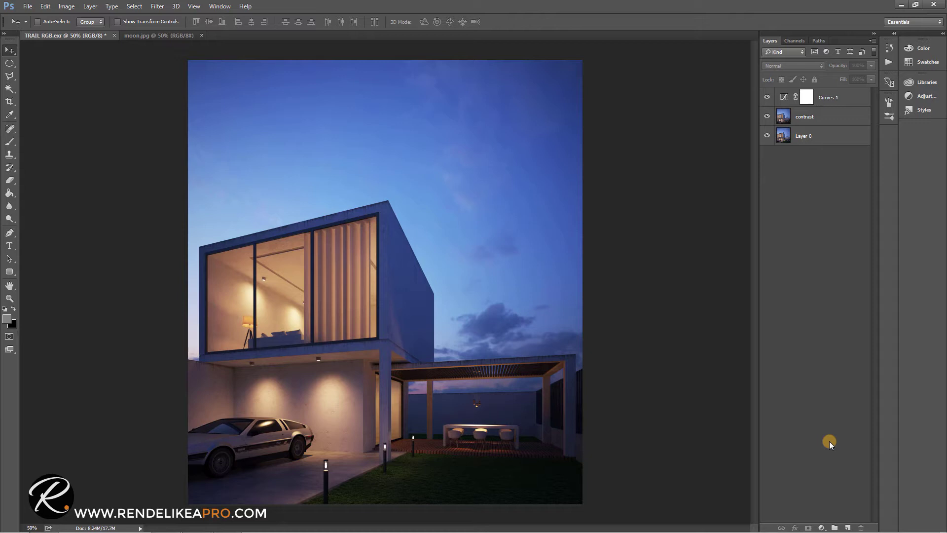
Add a Levels adjustment layer and raise the black input to 7.
{"action": "left_click", "coordinate": [821, 528]}
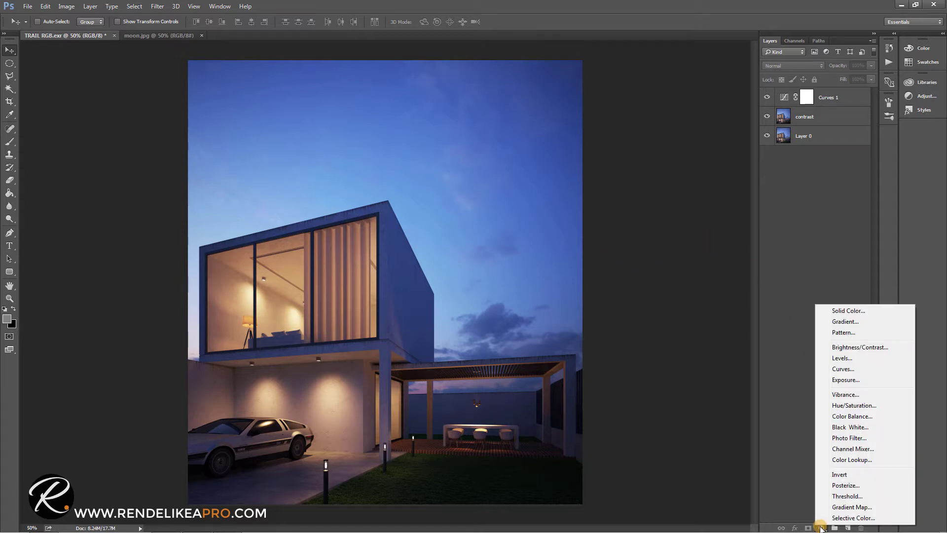
{"action": "left_click", "coordinate": [844, 359]}
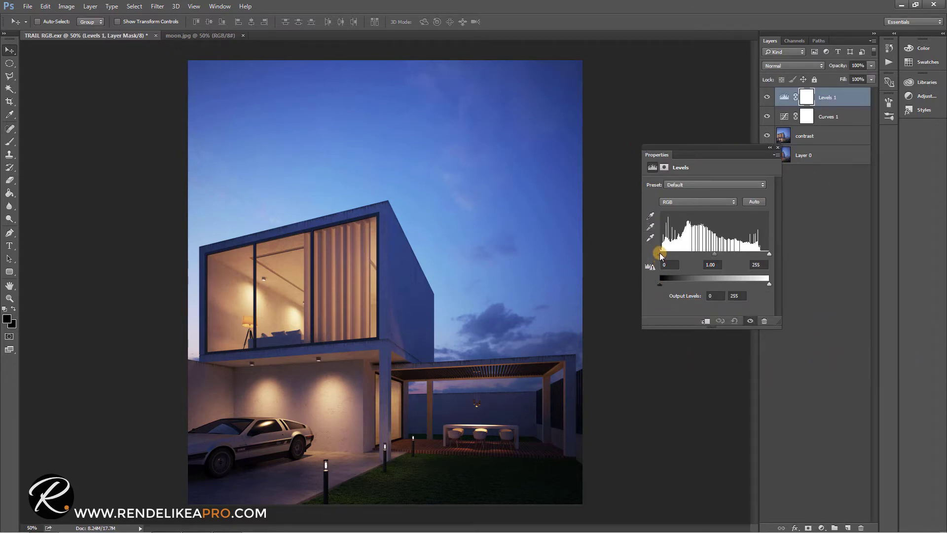
{"action": "left_click_drag", "start_coordinate": [660, 254], "coordinate": [662, 253]}
{"action": "left_click", "coordinate": [670, 268]}
{"action": "left_click", "coordinate": [661, 265]}
Set the Levels white input to 240 and toggle the layer to compare.
{"action": "left_click_drag", "start_coordinate": [769, 253], "coordinate": [759, 254]}
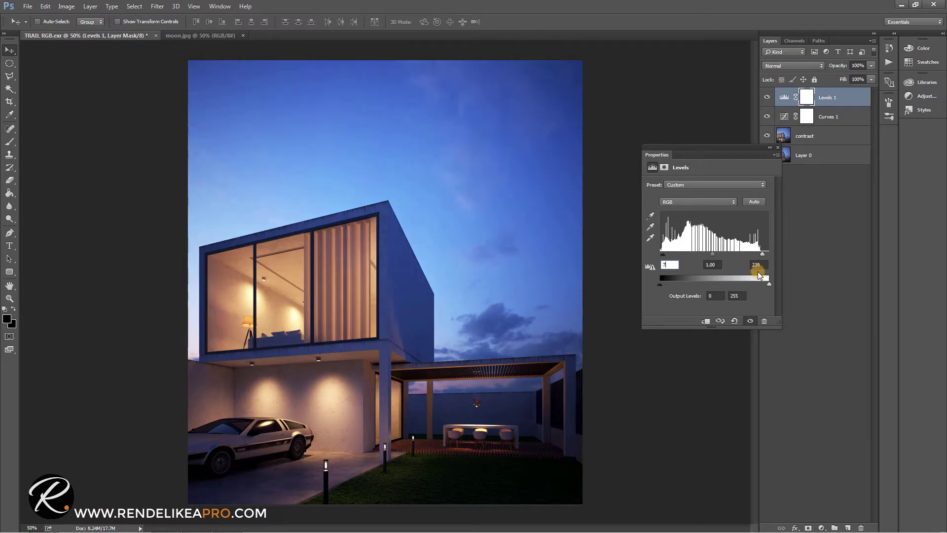
{"action": "left_click_drag", "start_coordinate": [762, 265], "coordinate": [744, 267]}
{"action": "type", "text": "24"}
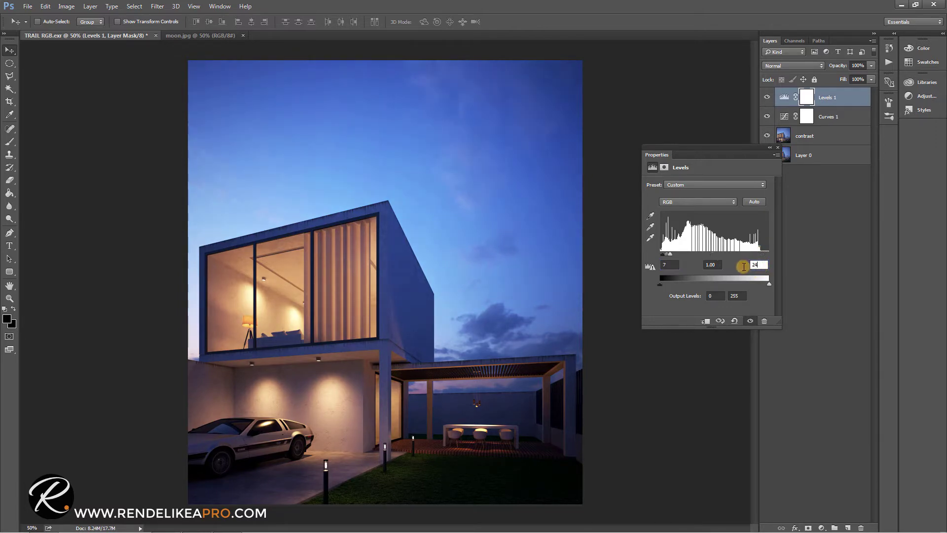
{"action": "type", "text": "0"}
{"action": "left_click", "coordinate": [751, 322]}
{"action": "left_click", "coordinate": [751, 321]}
{"action": "left_click", "coordinate": [778, 147]}
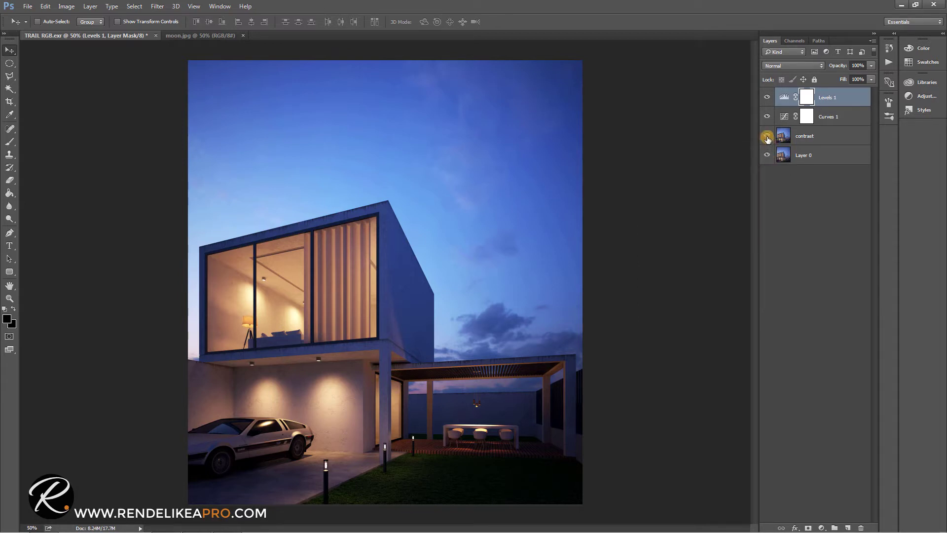
{"action": "left_click_drag", "start_coordinate": [767, 139], "coordinate": [767, 96]}
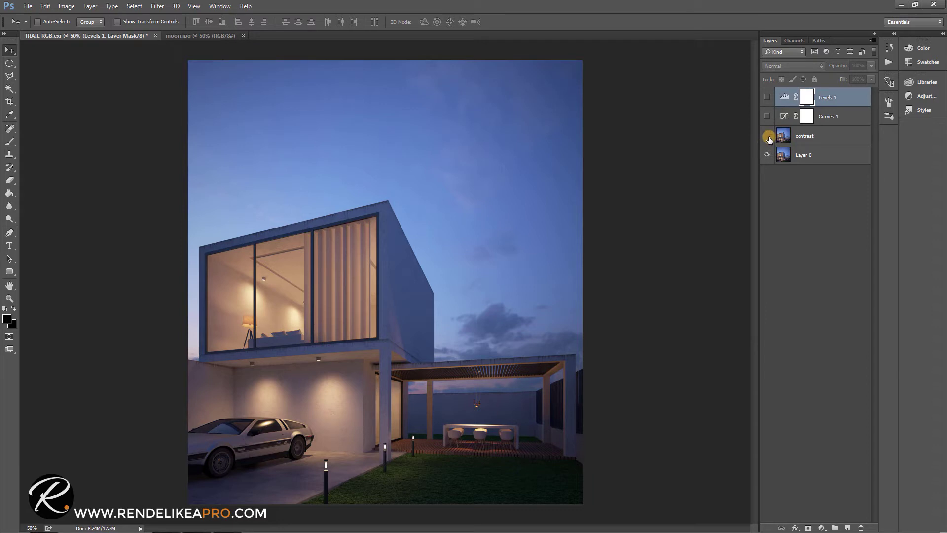
{"action": "left_click_drag", "start_coordinate": [766, 141], "coordinate": [767, 99]}
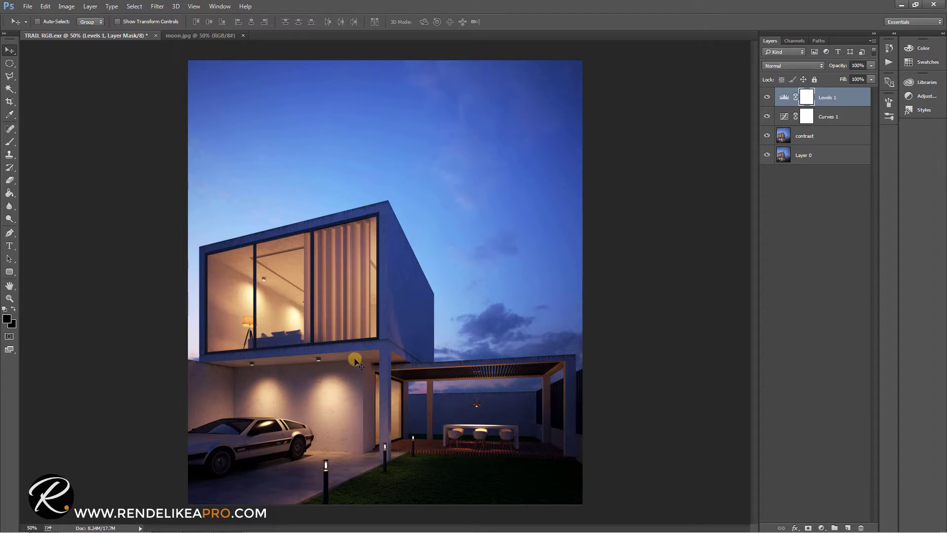
{"action": "left_click", "coordinate": [799, 214]}
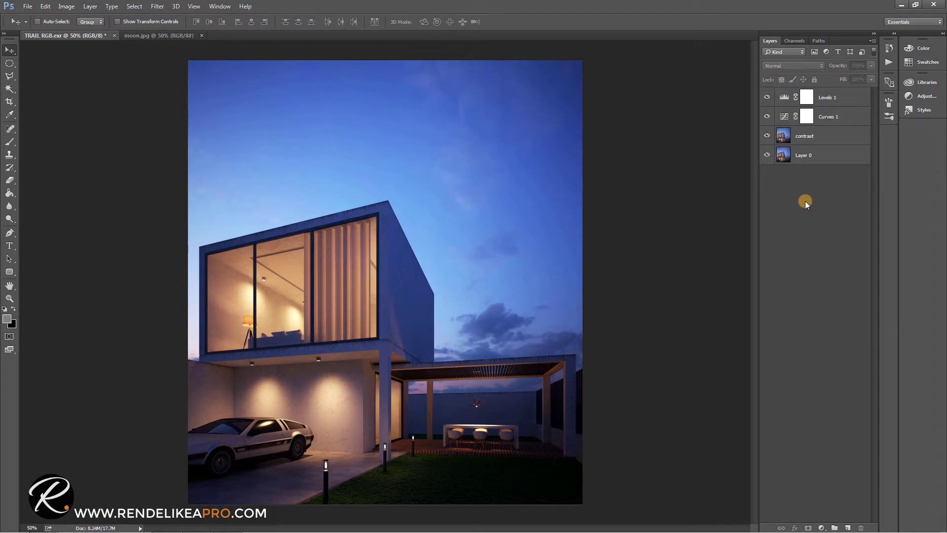
Add a Hue/Saturation layer with Colorize on and Lightness raised to +35.
{"action": "left_click", "coordinate": [821, 528]}
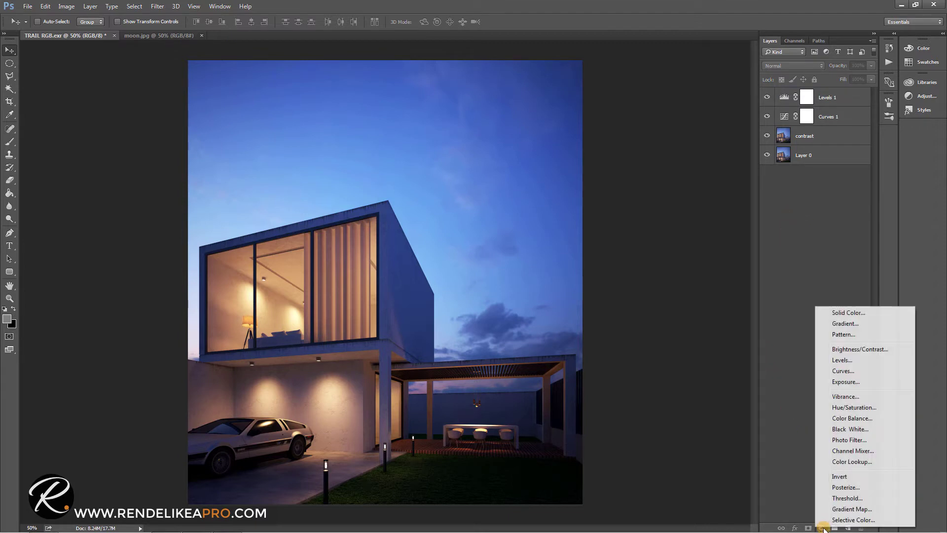
{"action": "left_click", "coordinate": [838, 407]}
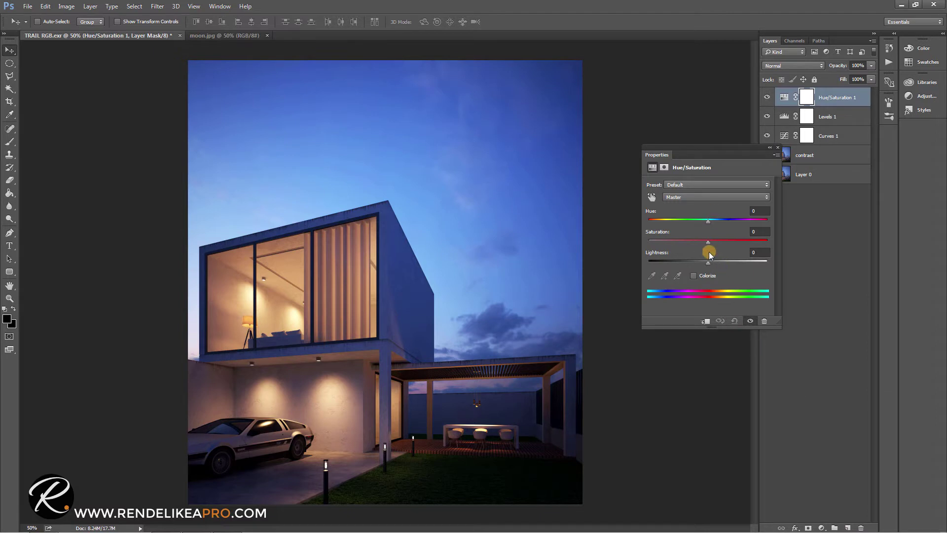
{"action": "left_click", "coordinate": [694, 277]}
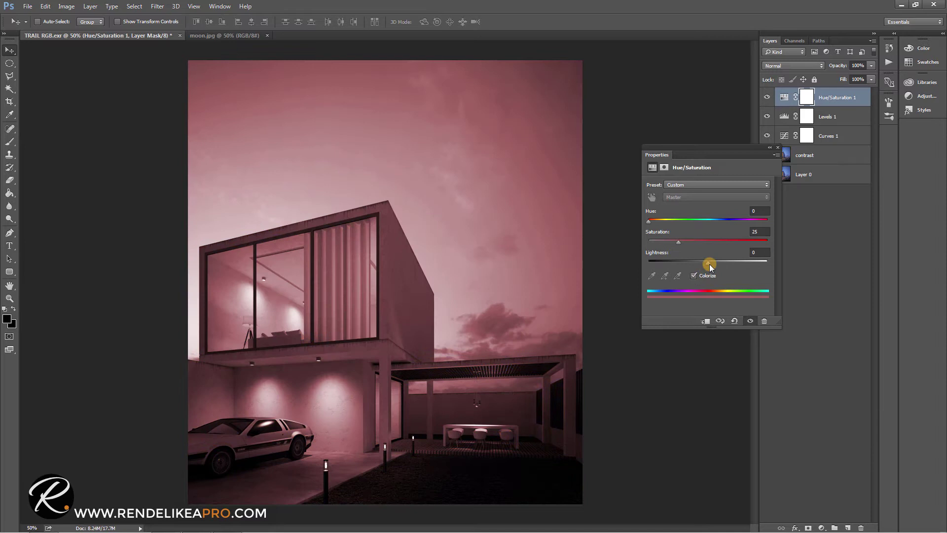
{"action": "left_click_drag", "start_coordinate": [710, 264], "coordinate": [730, 266]}
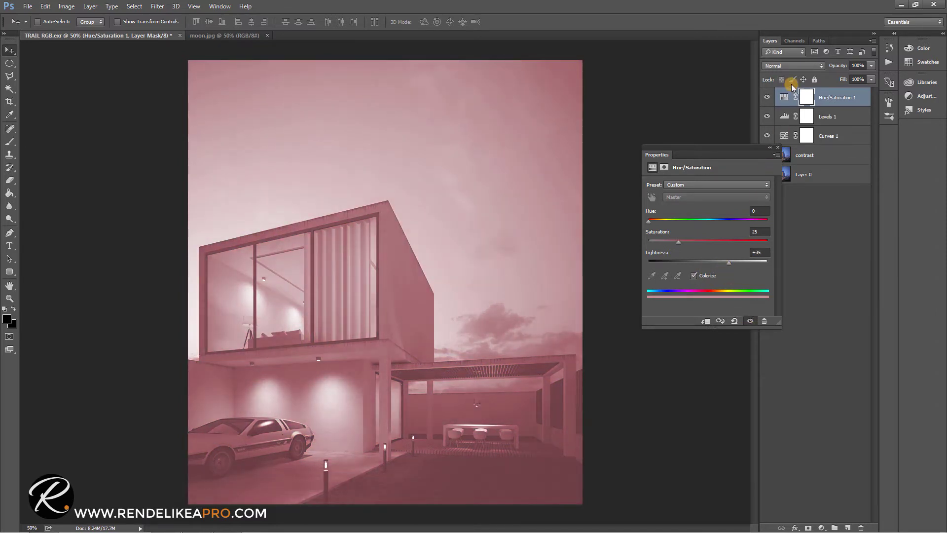
Blend the tint layer in Overlay mode at 15% opacity.
{"action": "left_click", "coordinate": [805, 68]}
{"action": "left_click", "coordinate": [783, 164]}
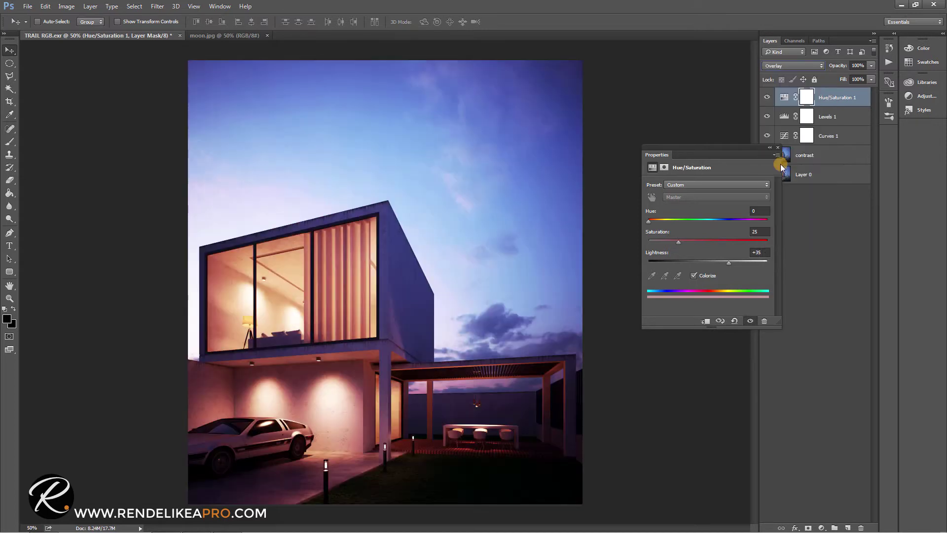
{"action": "left_click", "coordinate": [778, 147]}
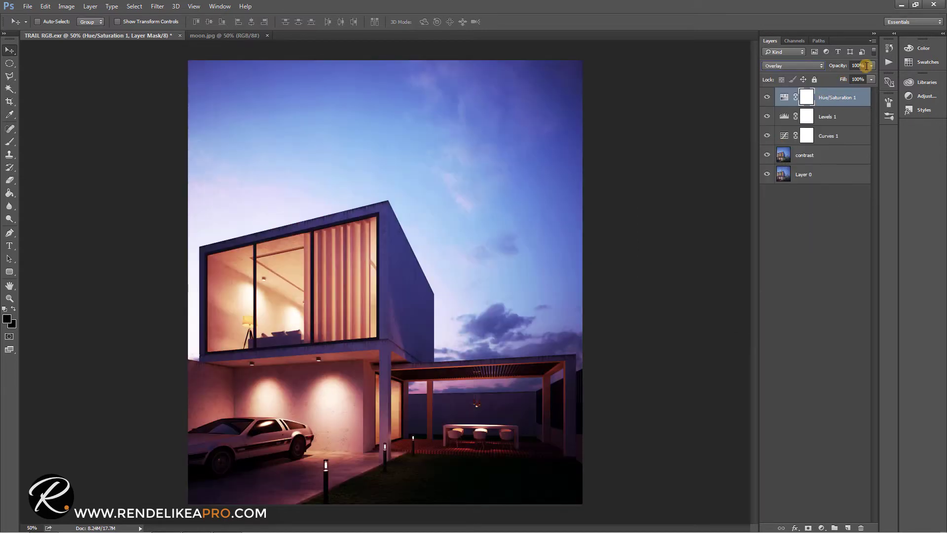
{"action": "left_click", "coordinate": [871, 66]}
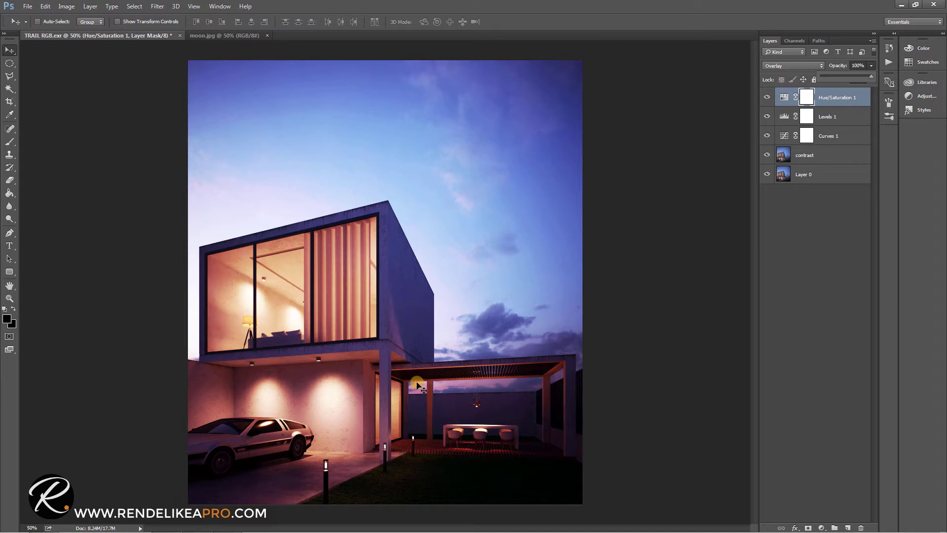
{"action": "left_click", "coordinate": [827, 79]}
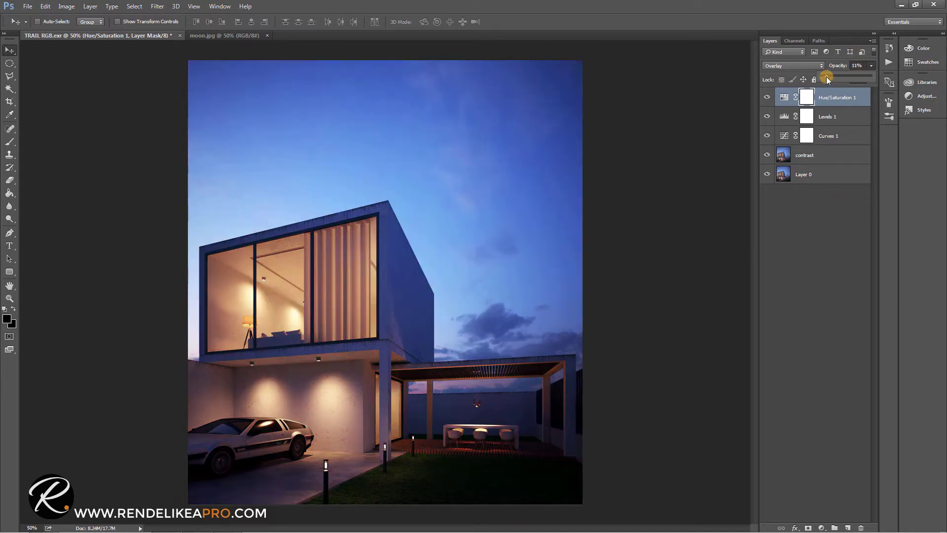
{"action": "left_click", "coordinate": [845, 65]}
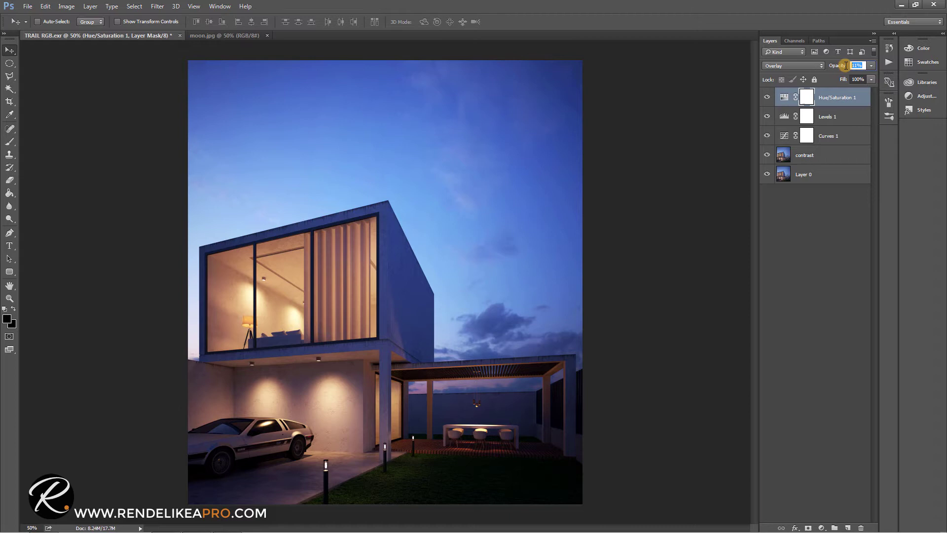
{"action": "left_click_drag", "start_coordinate": [845, 65], "coordinate": [848, 66]}
Toggle the tint and other adjustment layers off and on to compare with the original render.
{"action": "left_click", "coordinate": [768, 97]}
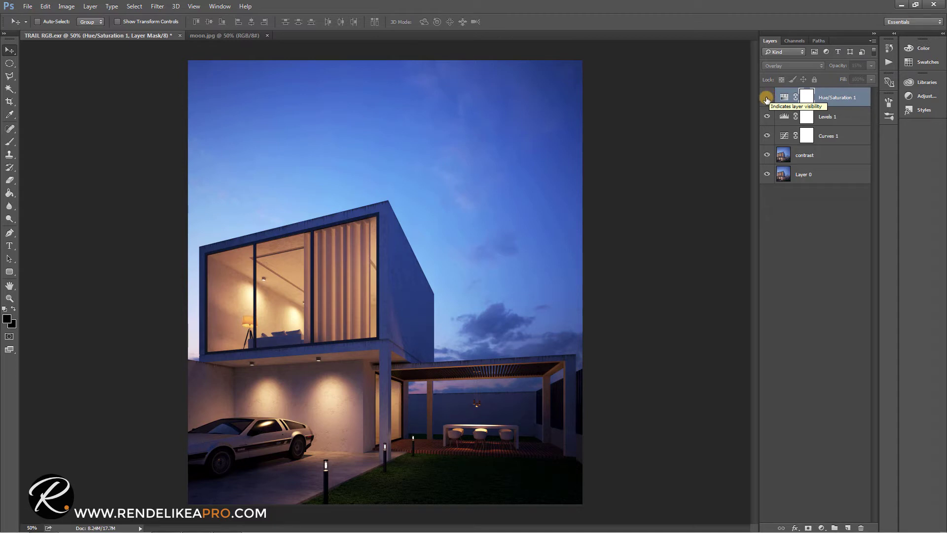
{"action": "left_click", "coordinate": [767, 98]}
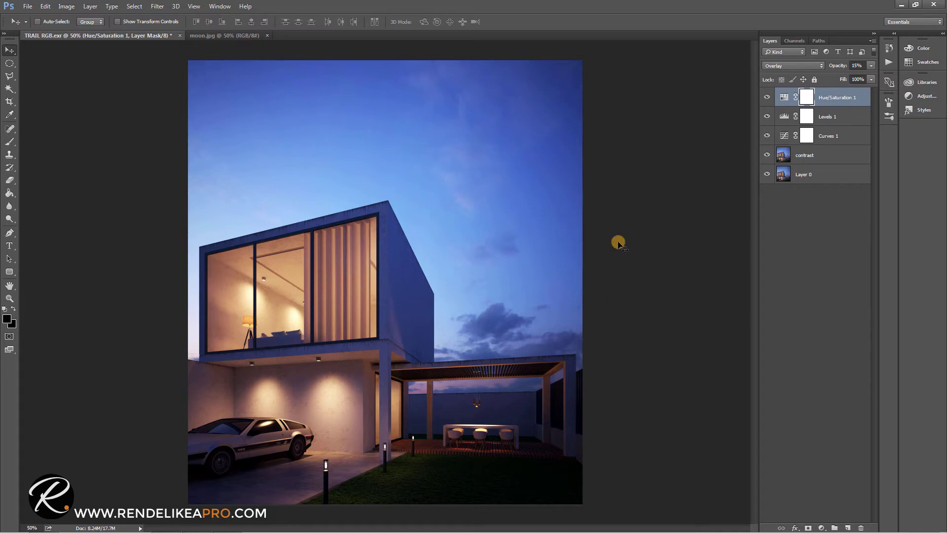
{"action": "left_click_drag", "start_coordinate": [767, 155], "coordinate": [763, 98]}
{"action": "left_click_drag", "start_coordinate": [767, 156], "coordinate": [762, 115]}
{"action": "left_click", "coordinate": [764, 97]}
Select all five layers and duplicate them.
{"action": "left_click", "coordinate": [819, 201]}
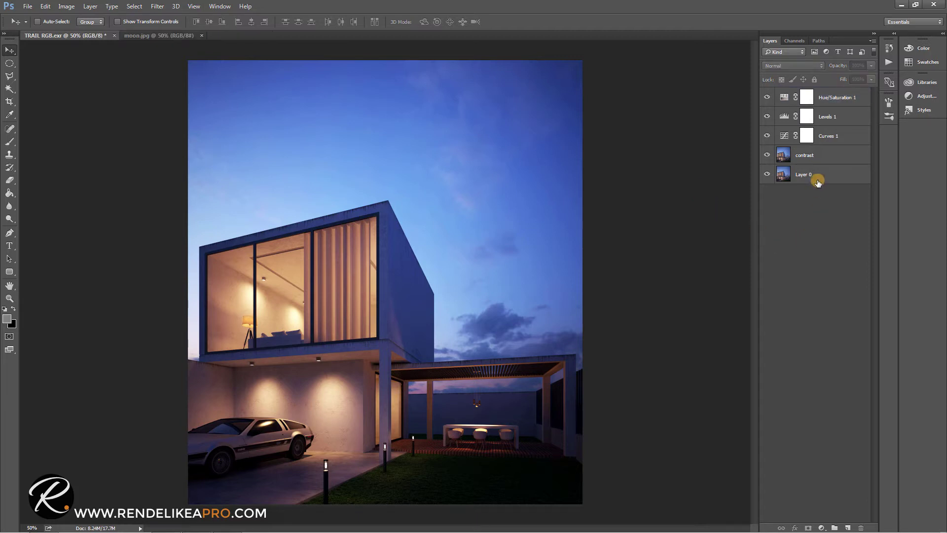
{"action": "left_click", "coordinate": [819, 157]}
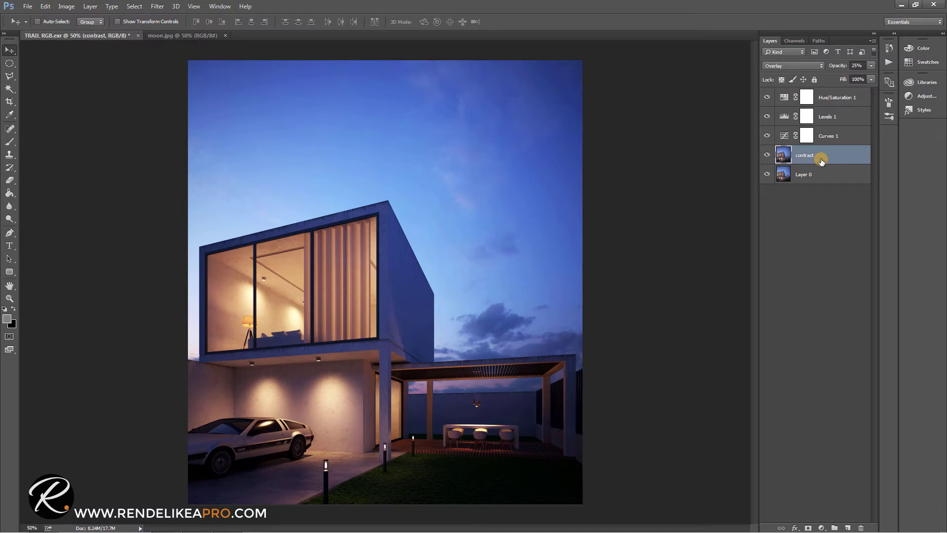
{"action": "left_click", "coordinate": [821, 201]}
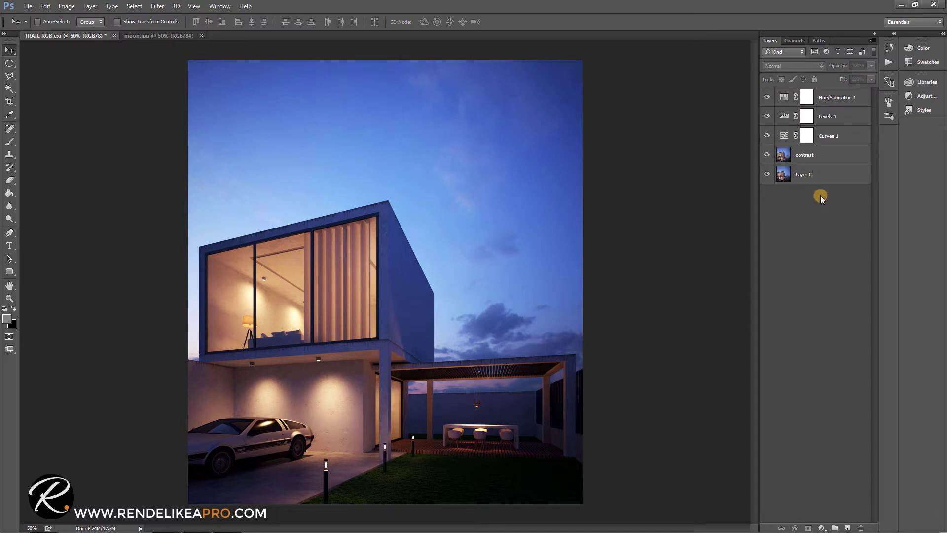
{"action": "left_click", "coordinate": [821, 179]}
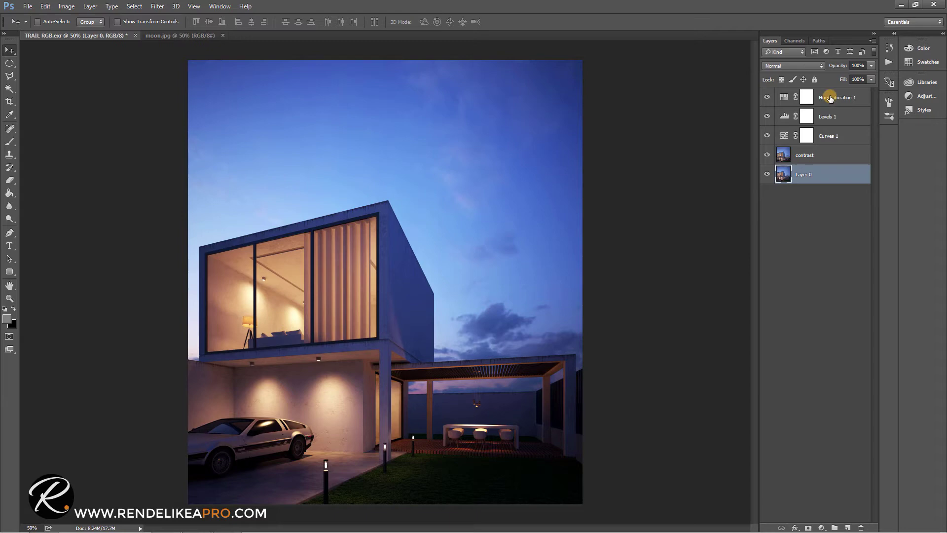
{"action": "left_click", "coordinate": [831, 99], "text": "shift"}
{"action": "right_click", "coordinate": [831, 98]}
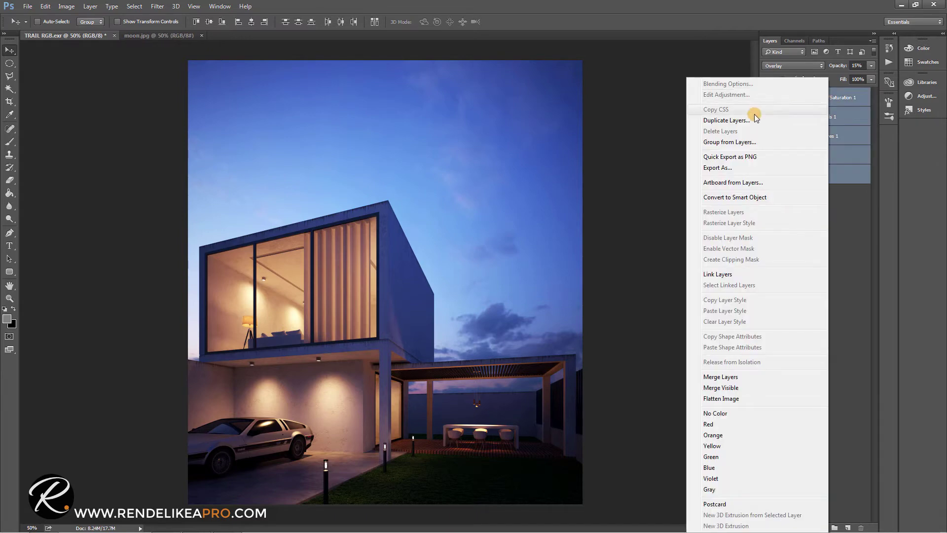
{"action": "left_click", "coordinate": [821, 118]}
{"action": "left_click", "coordinate": [559, 160]}
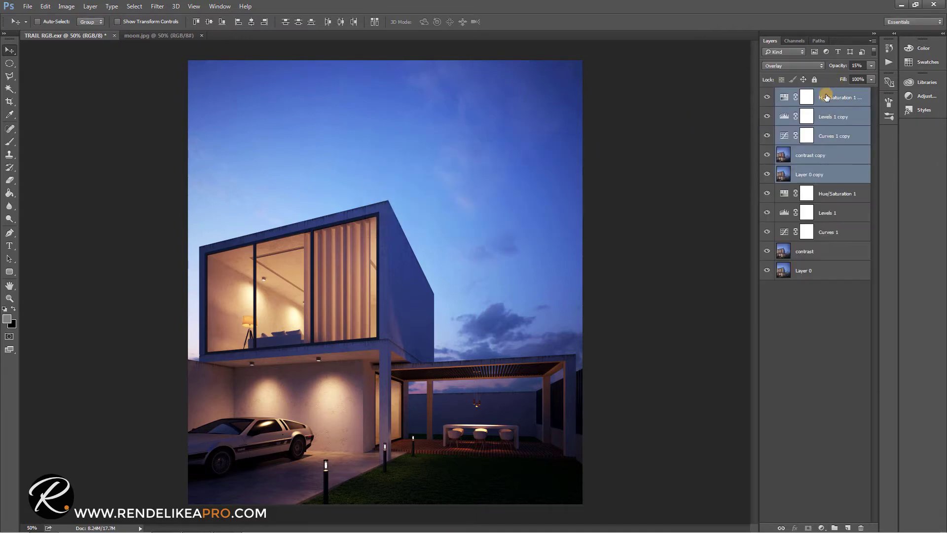
Convert the duplicated layers into one smart object, Hue/Saturation 1 copy.
{"action": "right_click", "coordinate": [826, 96]}
{"action": "left_click", "coordinate": [731, 197]}
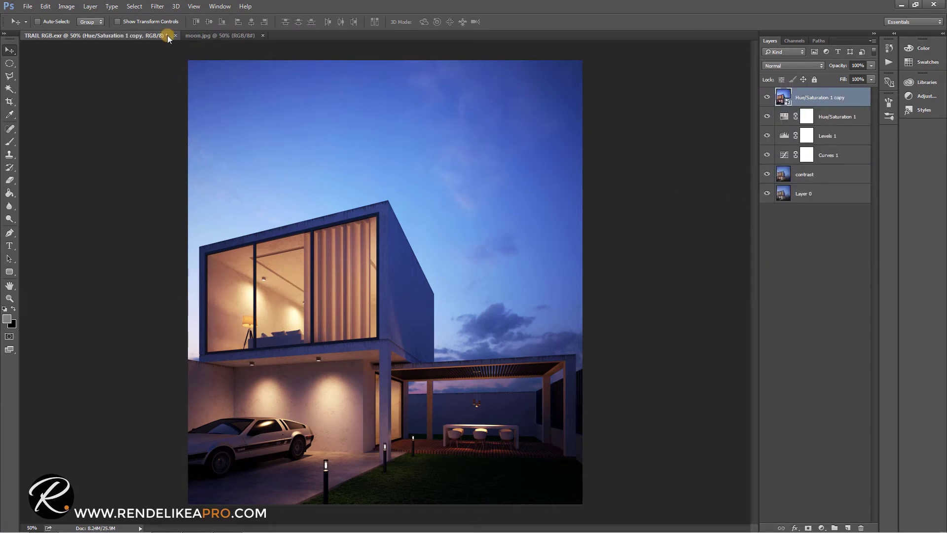
{"action": "left_click", "coordinate": [157, 7]}
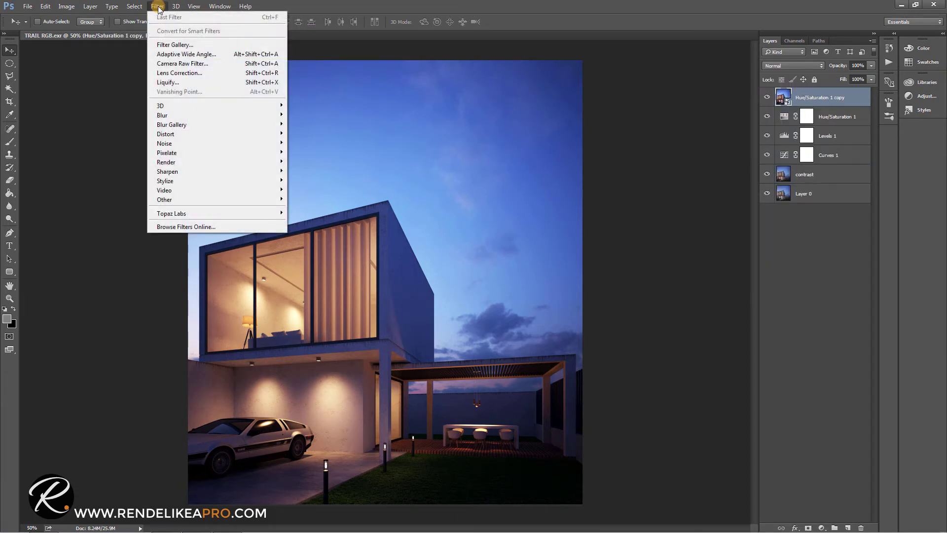
In Camera Raw, set Exposure +0.25, Contrast +10, Highlights -10 and Blacks -8.
{"action": "left_click", "coordinate": [186, 63]}
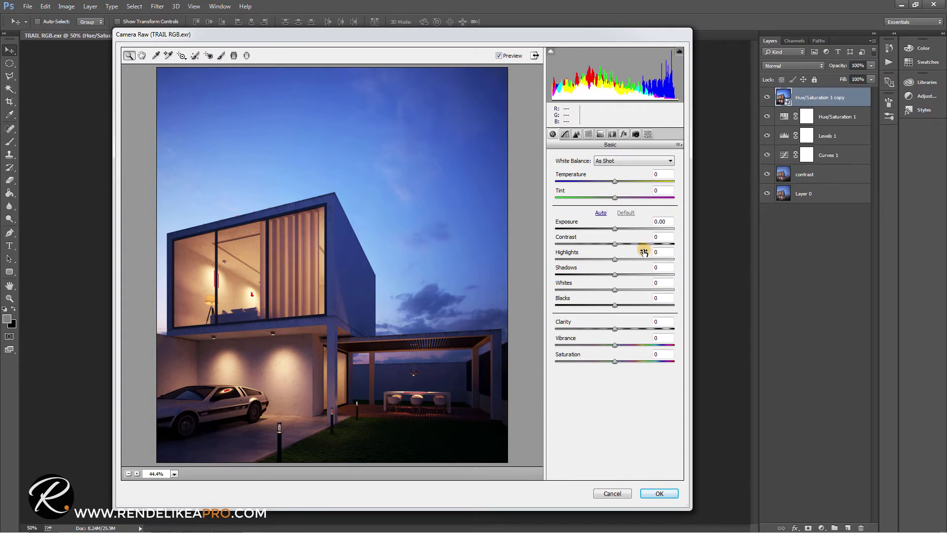
{"action": "mouse_move", "coordinate": [615, 260]}
{"action": "left_mouse_down"}
{"action": "mouse_move", "coordinate": [602, 259]}
{"action": "mouse_move", "coordinate": [613, 258]}
{"action": "left_mouse_up"}
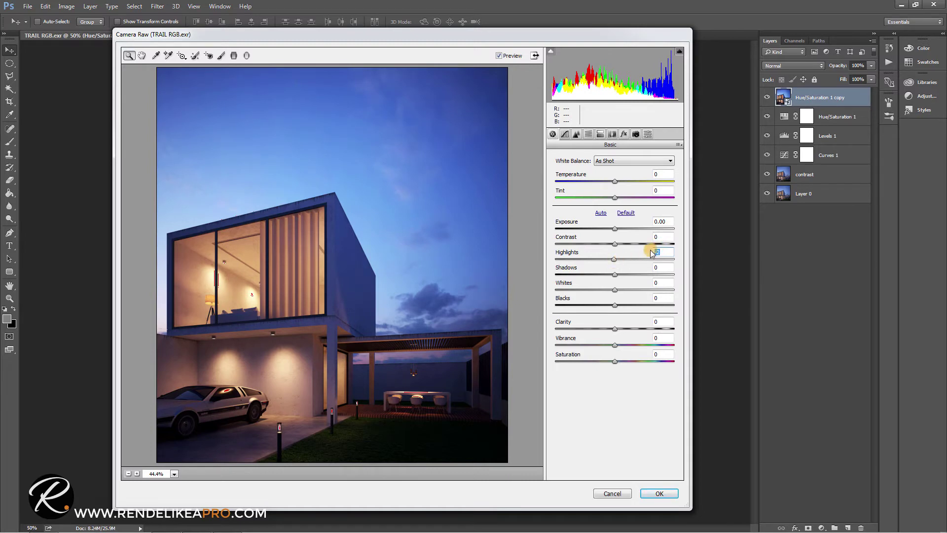
{"action": "left_click_drag", "start_coordinate": [615, 233], "coordinate": [618, 233]}
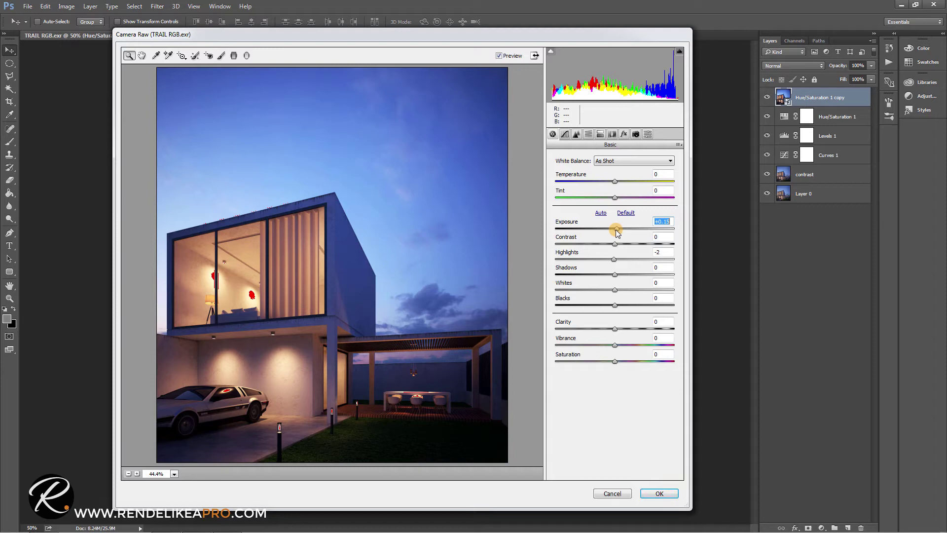
{"action": "left_click_drag", "start_coordinate": [618, 233], "coordinate": [609, 262]}
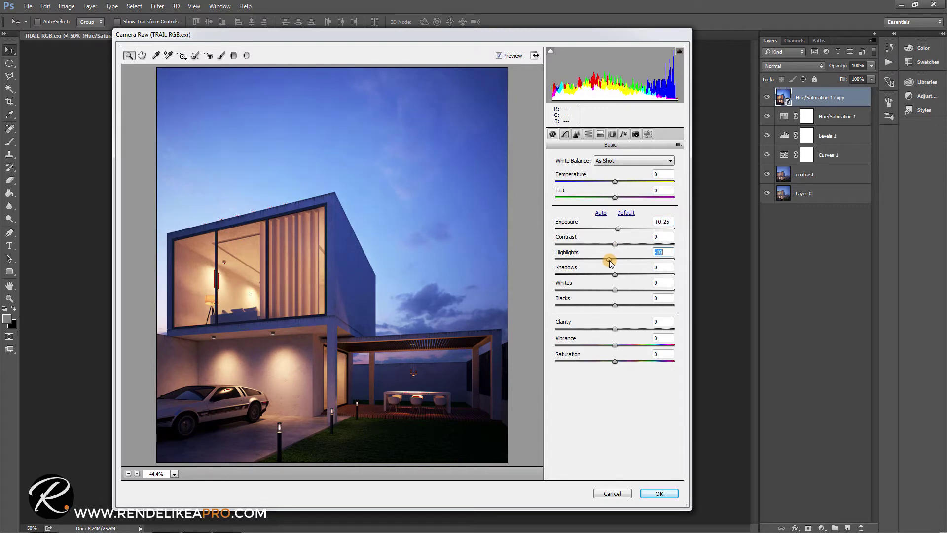
{"action": "left_click", "coordinate": [615, 303]}
{"action": "left_click_drag", "start_coordinate": [615, 302], "coordinate": [612, 306]}
{"action": "left_click", "coordinate": [615, 244]}
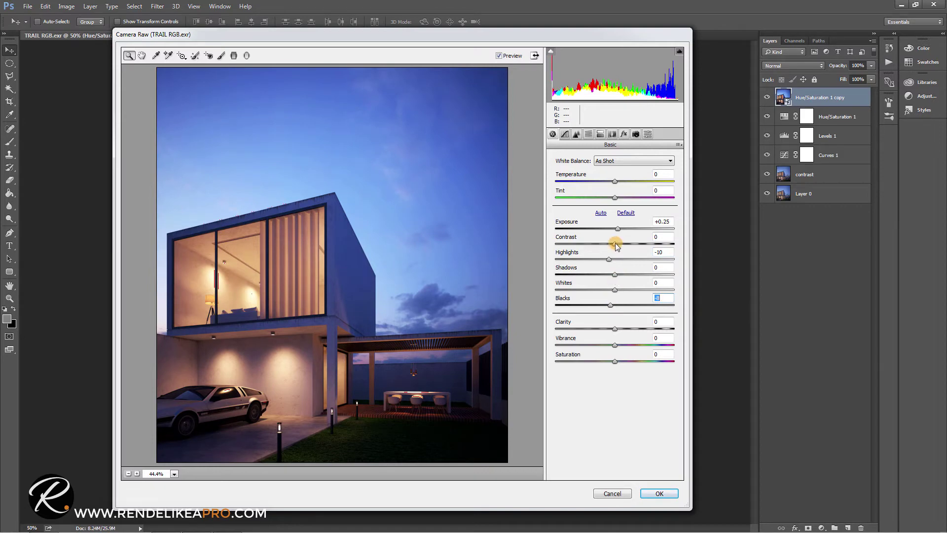
{"action": "left_click_drag", "start_coordinate": [615, 245], "coordinate": [623, 246]}
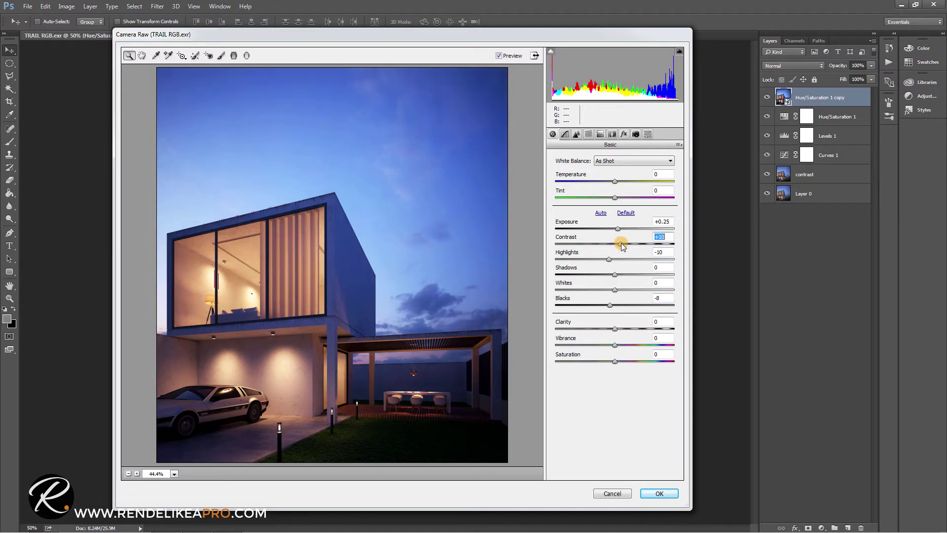
Toggle the Camera Raw preview to compare the adjustments with the original.
{"action": "left_click", "coordinate": [499, 57]}
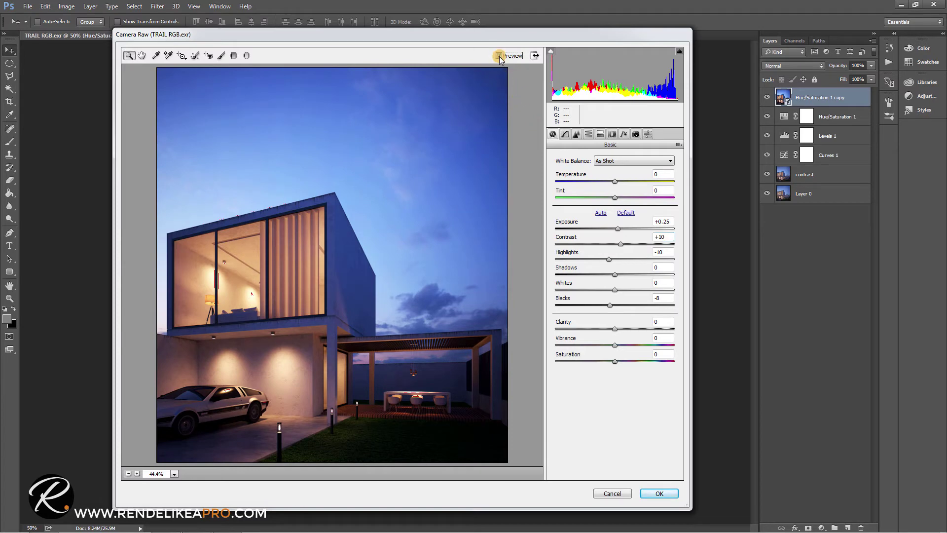
{"action": "left_click", "coordinate": [499, 57]}
{"action": "left_click", "coordinate": [500, 56]}
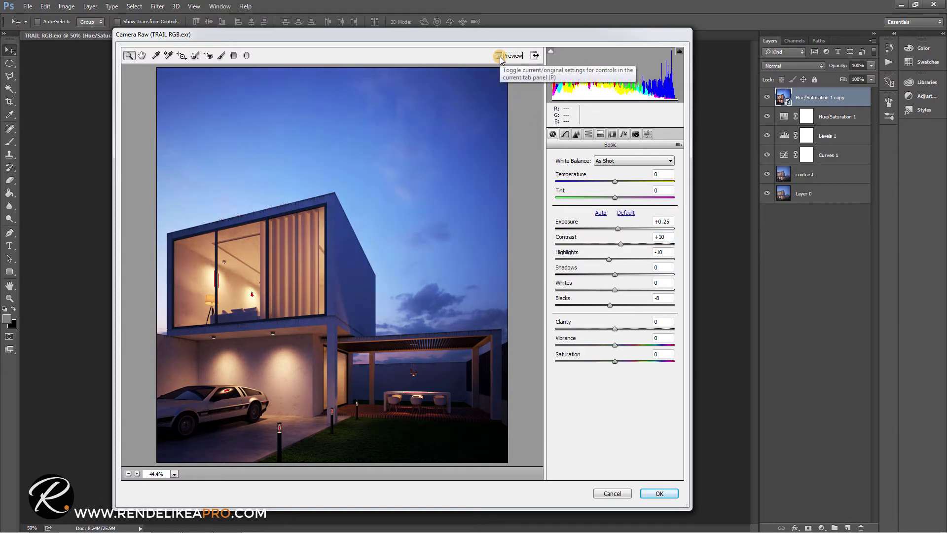
{"action": "left_click", "coordinate": [499, 56]}
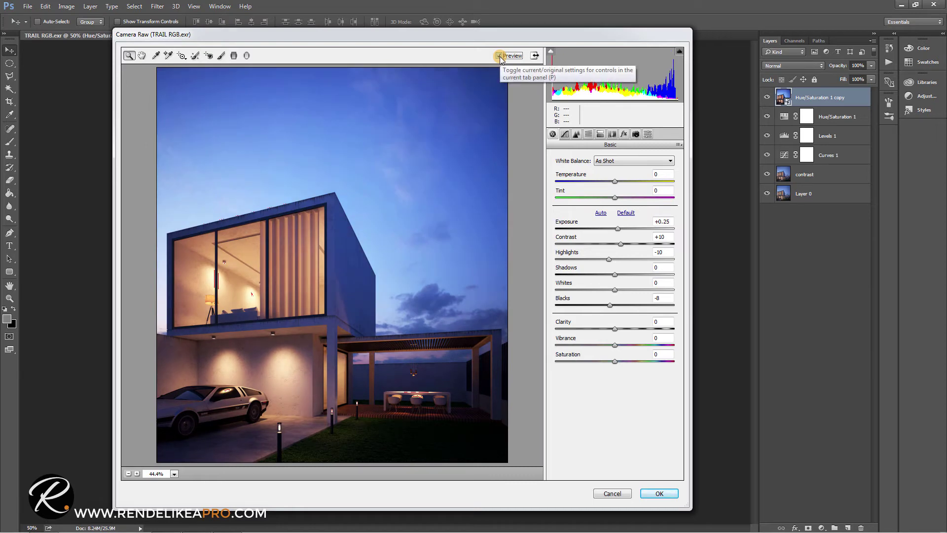
{"action": "left_click", "coordinate": [499, 56]}
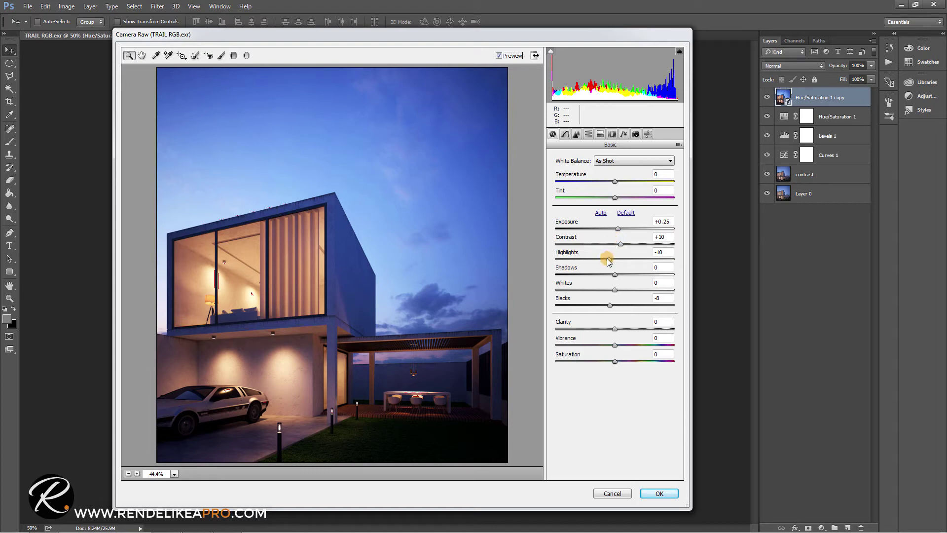
Set Camera Raw Highlights to -18 and Clarity to +13.
{"action": "left_click_drag", "start_coordinate": [610, 261], "coordinate": [606, 261]}
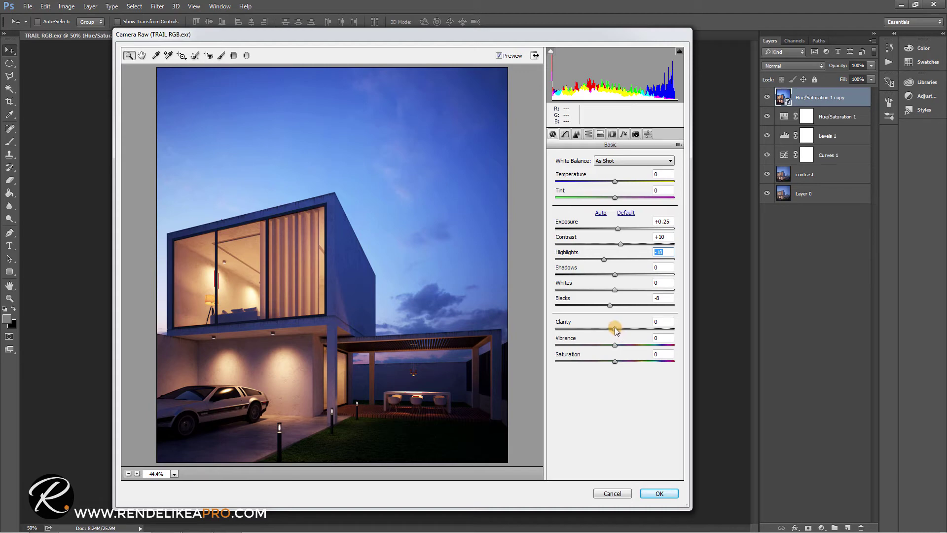
{"action": "left_click_drag", "start_coordinate": [616, 329], "coordinate": [667, 332]}
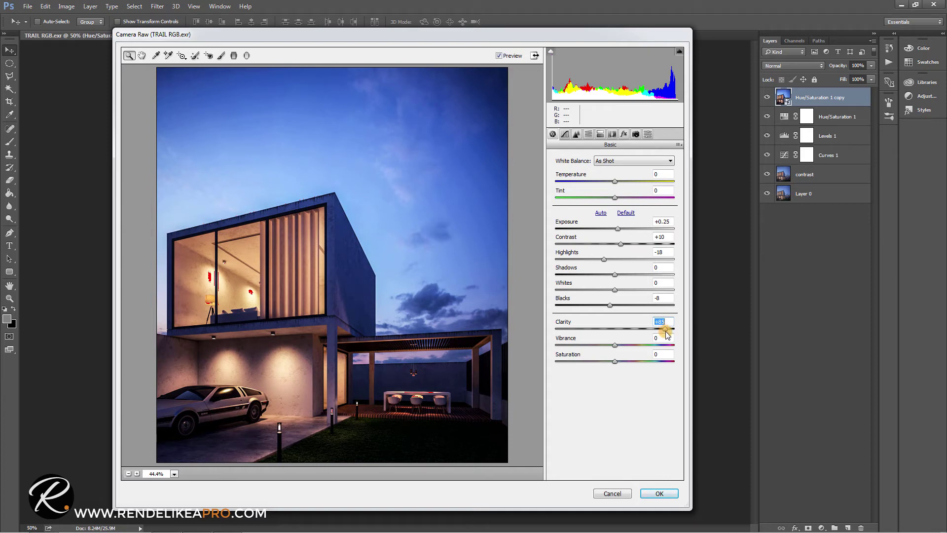
{"action": "left_click_drag", "start_coordinate": [663, 330], "coordinate": [625, 331]}
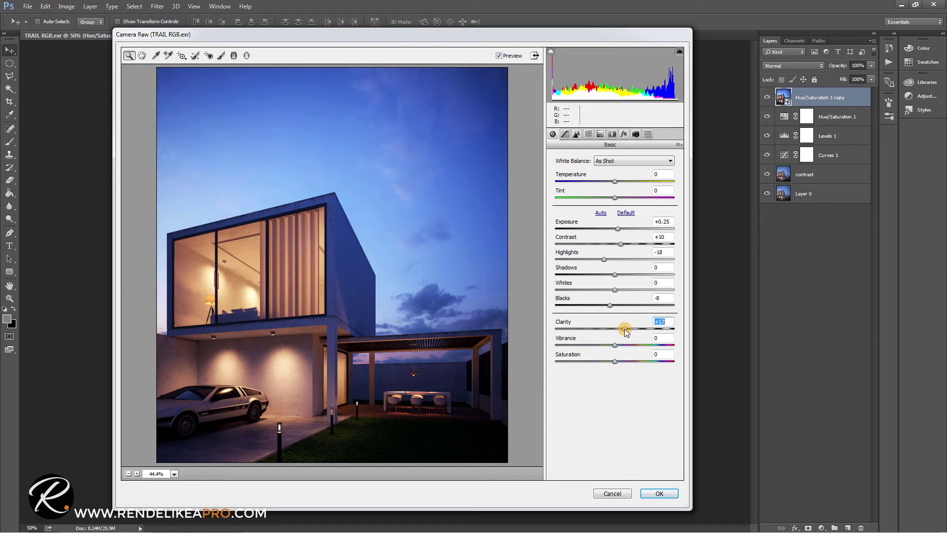
{"action": "left_click_drag", "start_coordinate": [627, 330], "coordinate": [655, 335]}
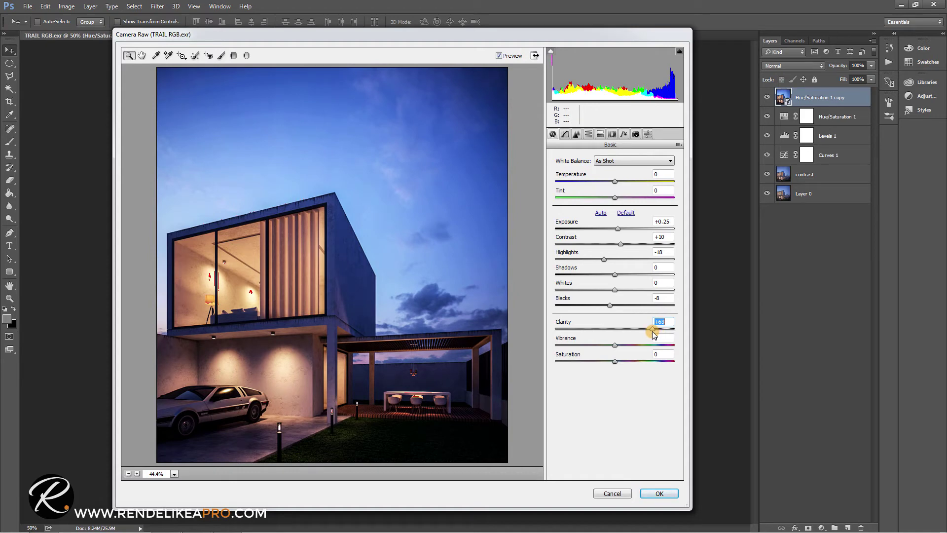
{"action": "left_click_drag", "start_coordinate": [652, 330], "coordinate": [653, 331]}
{"action": "left_click_drag", "start_coordinate": [662, 336], "coordinate": [623, 336]}
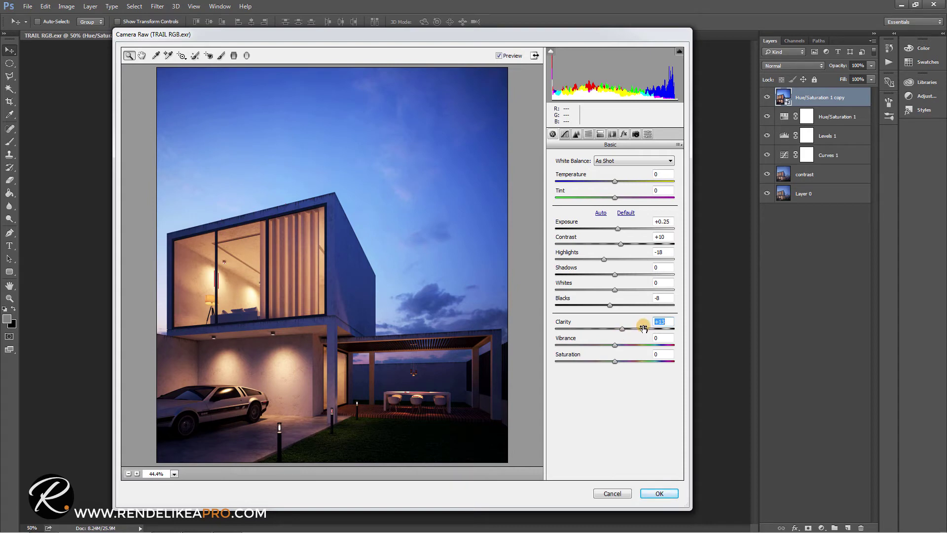
Compare with the preview toggle, then apply the Camera Raw Filter.
{"action": "left_click", "coordinate": [499, 57]}
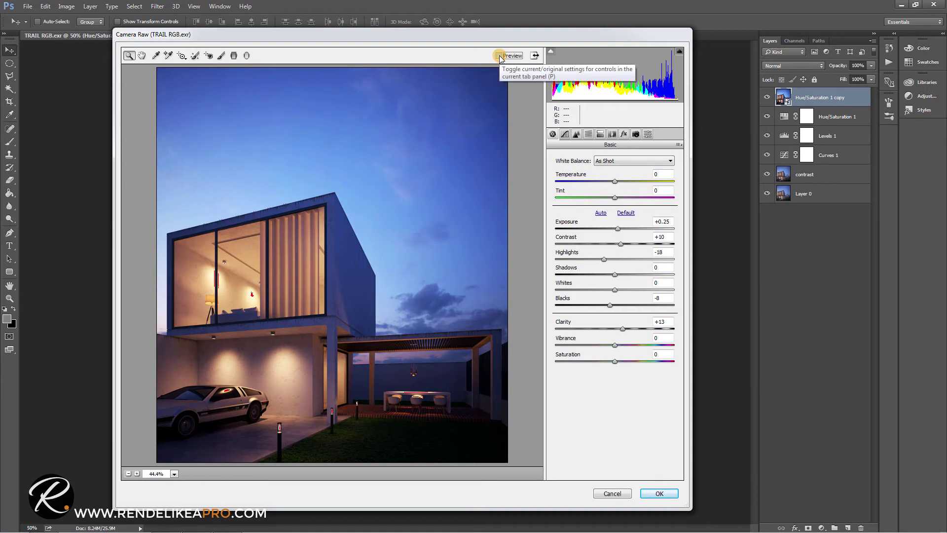
{"action": "left_click", "coordinate": [500, 57]}
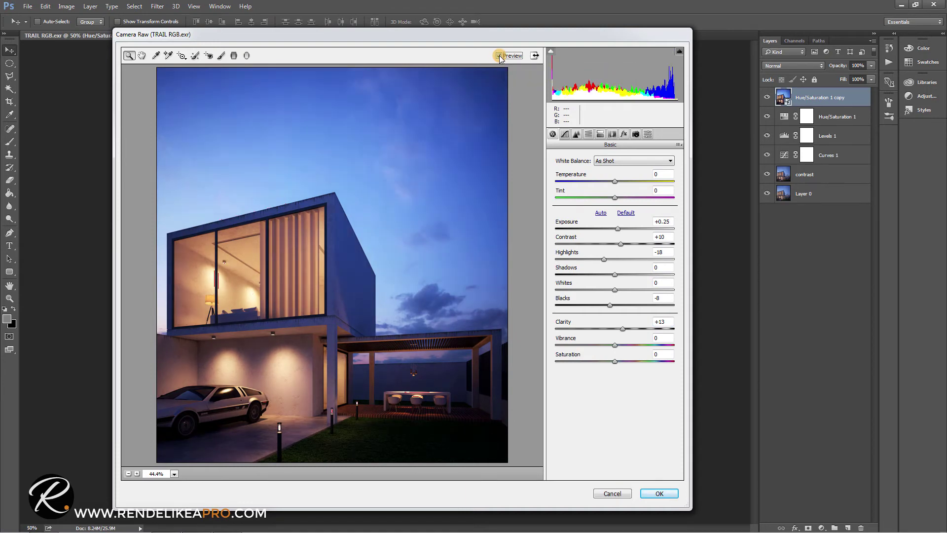
{"action": "left_click", "coordinate": [658, 493]}
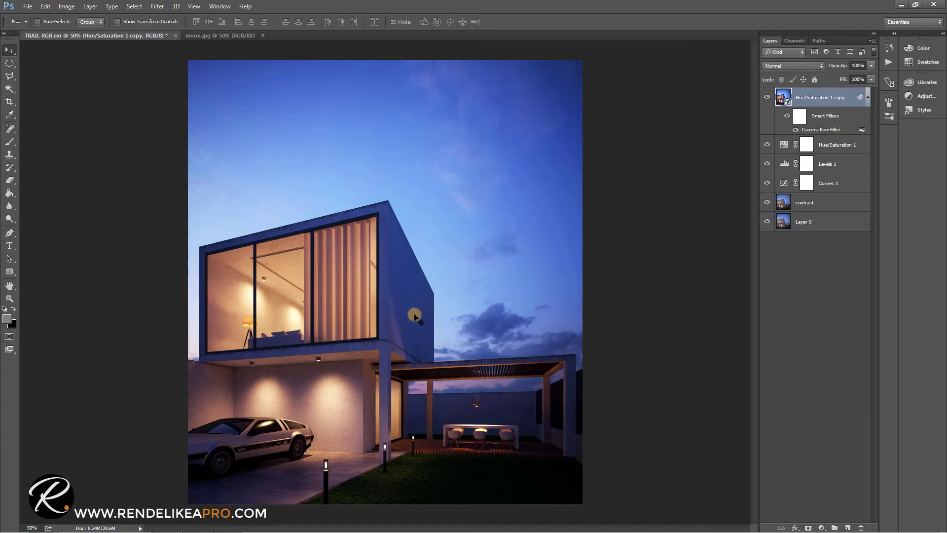
{"action": "left_click", "coordinate": [767, 97]}
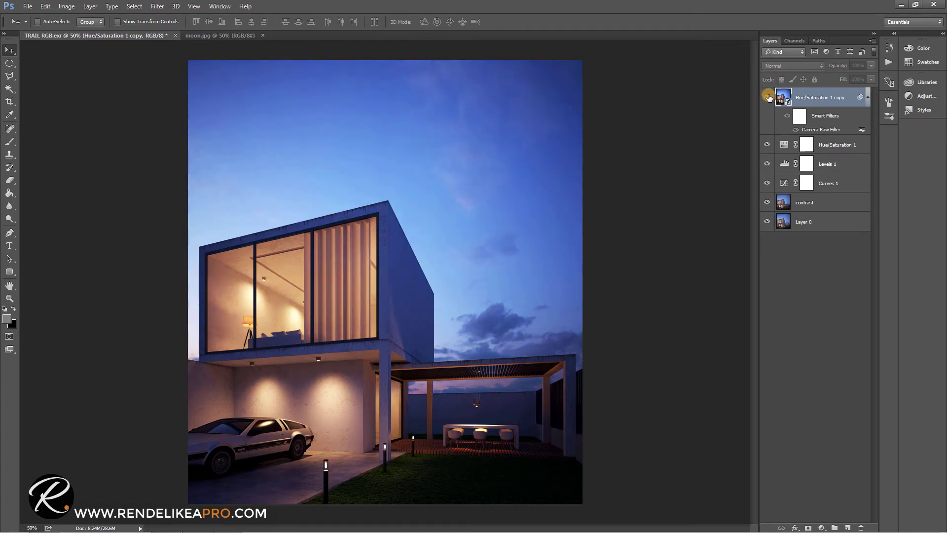
{"action": "left_click", "coordinate": [768, 97]}
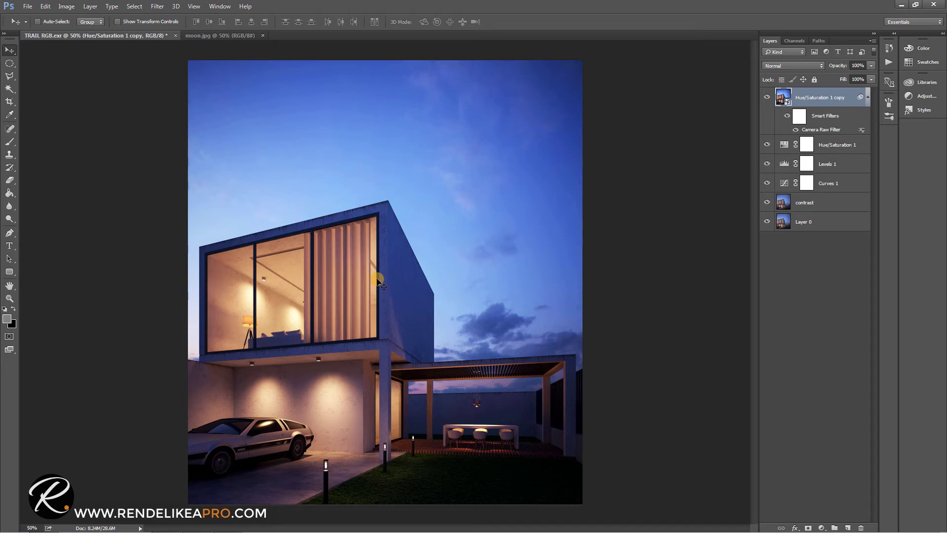
{"action": "left_click", "coordinate": [823, 277]}
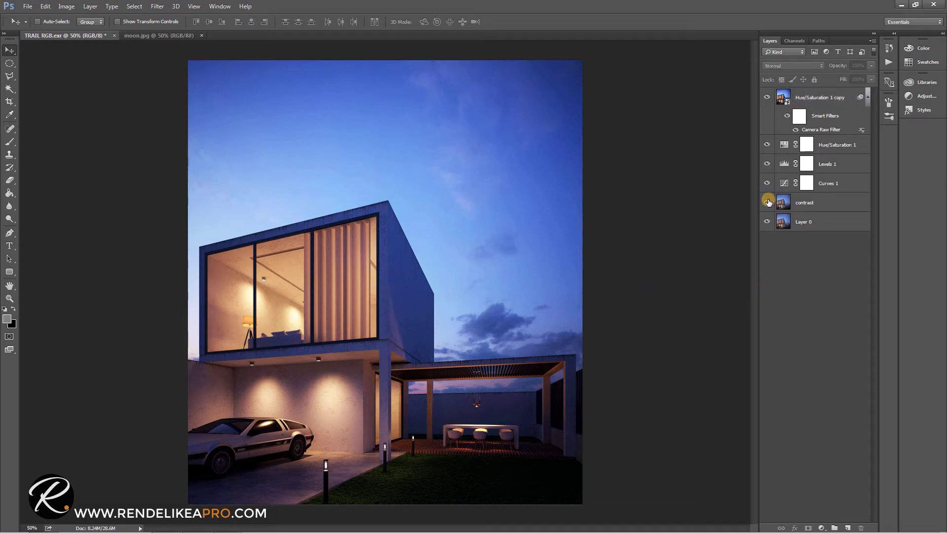
{"action": "left_click_drag", "start_coordinate": [768, 202], "coordinate": [766, 105]}
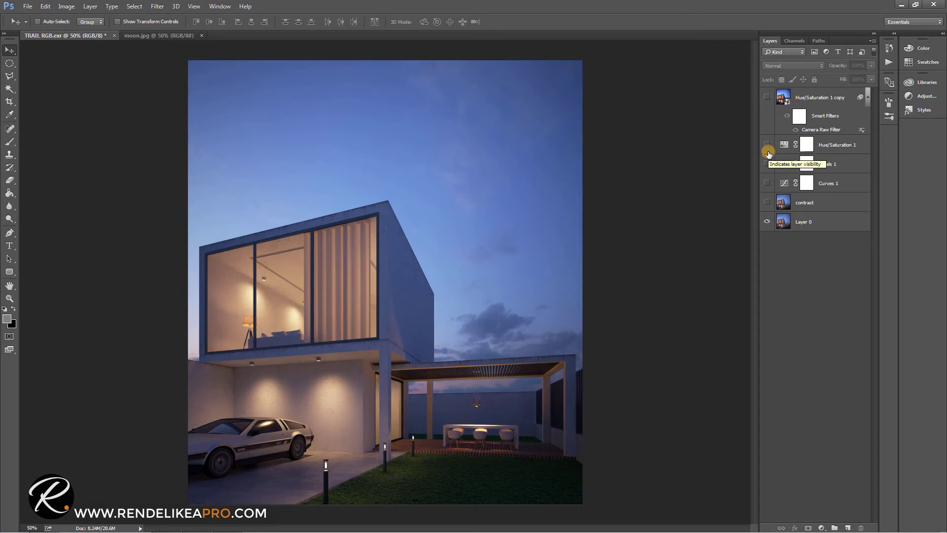
{"action": "left_click_drag", "start_coordinate": [769, 154], "coordinate": [771, 116]}
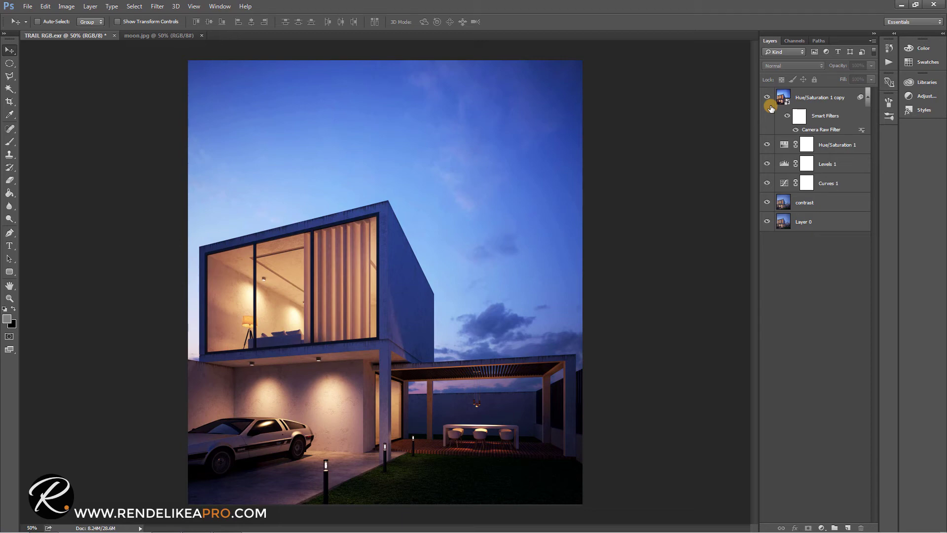
Rasterize the Hue/Saturation 1 copy layer to bake in its Camera Raw filter.
{"action": "left_click", "coordinate": [802, 100]}
{"action": "right_click", "coordinate": [801, 104]}
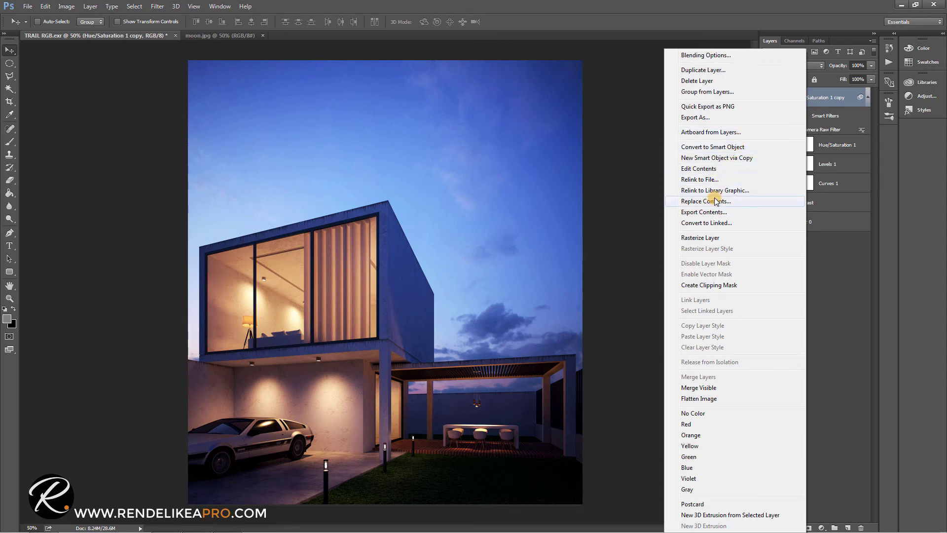
{"action": "left_click", "coordinate": [715, 238]}
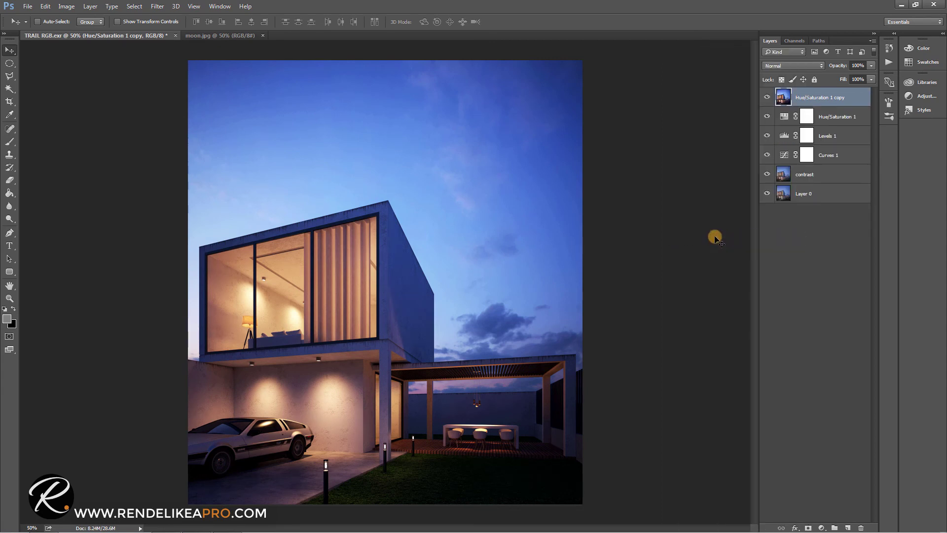
{"action": "left_click", "coordinate": [814, 245]}
{"action": "left_click", "coordinate": [814, 94]}
Crop the render by pulling the right edge in toward the house and commit it.
{"action": "left_click", "coordinate": [10, 101]}
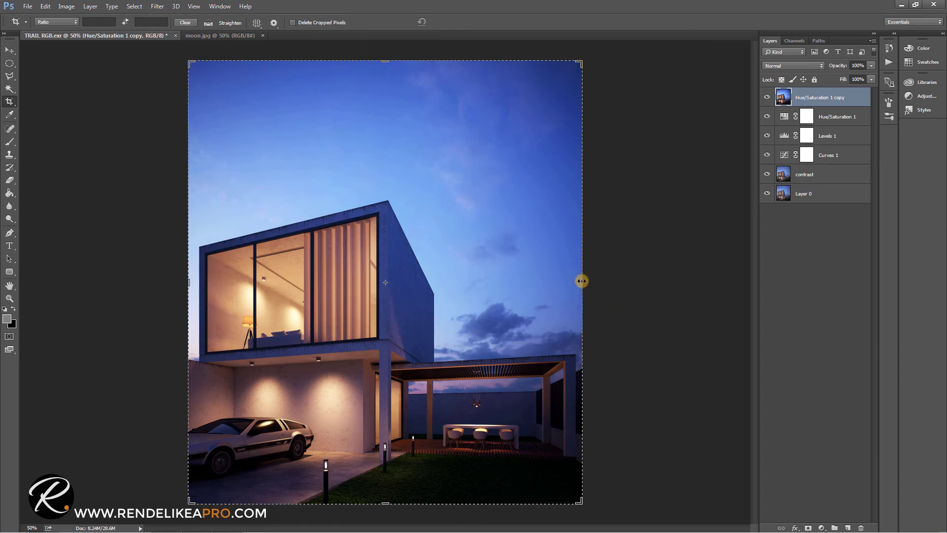
{"action": "left_click_drag", "start_coordinate": [580, 282], "coordinate": [550, 292]}
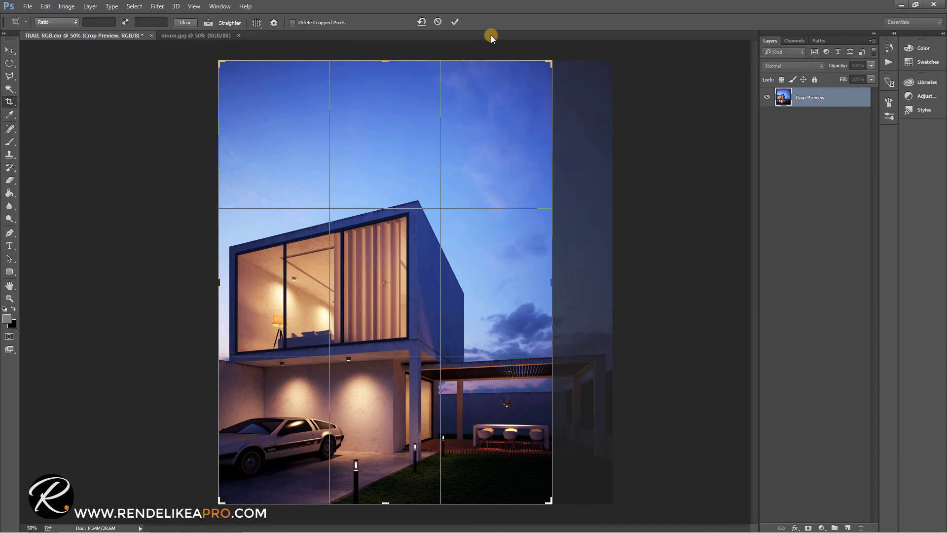
{"action": "left_click", "coordinate": [455, 22]}
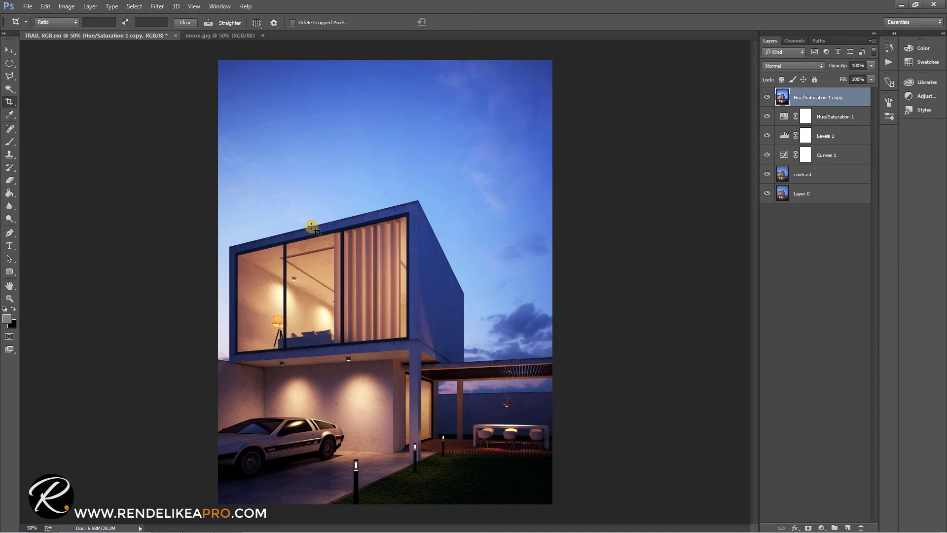
{"action": "left_click", "coordinate": [10, 101]}
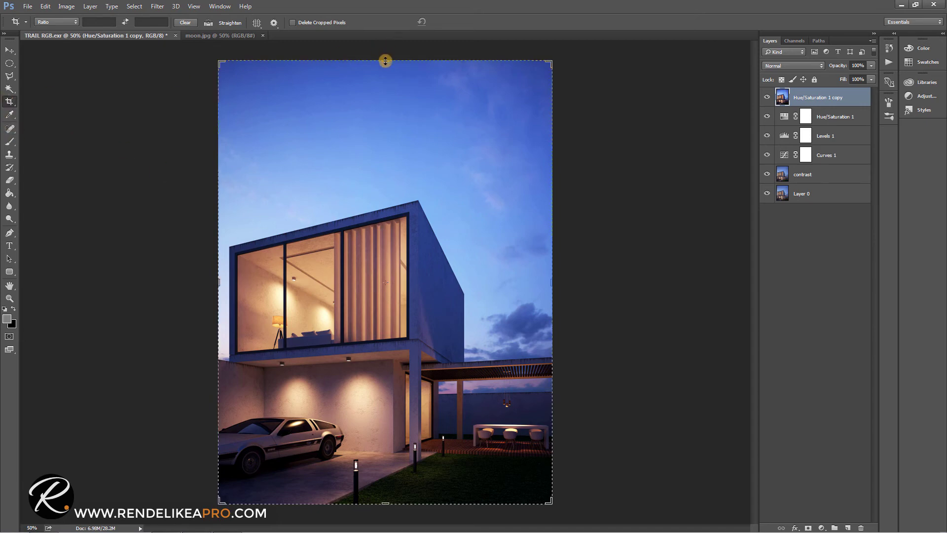
{"action": "left_click", "coordinate": [385, 58]}
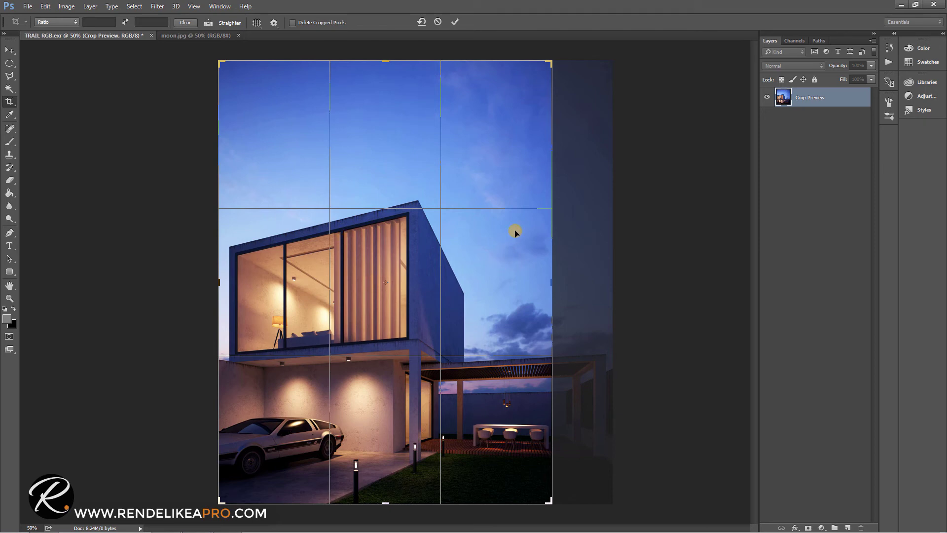
{"action": "left_click", "coordinate": [454, 22]}
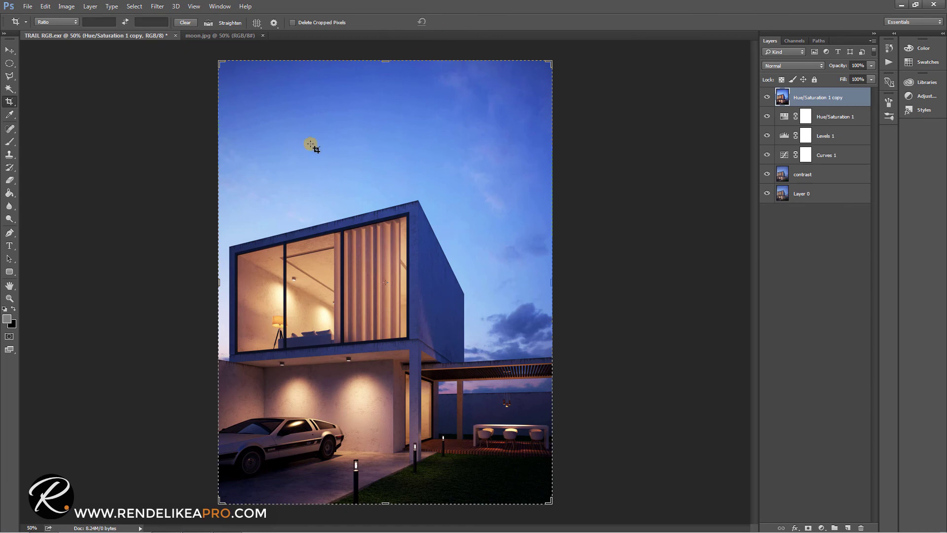
{"action": "left_click", "coordinate": [10, 51]}
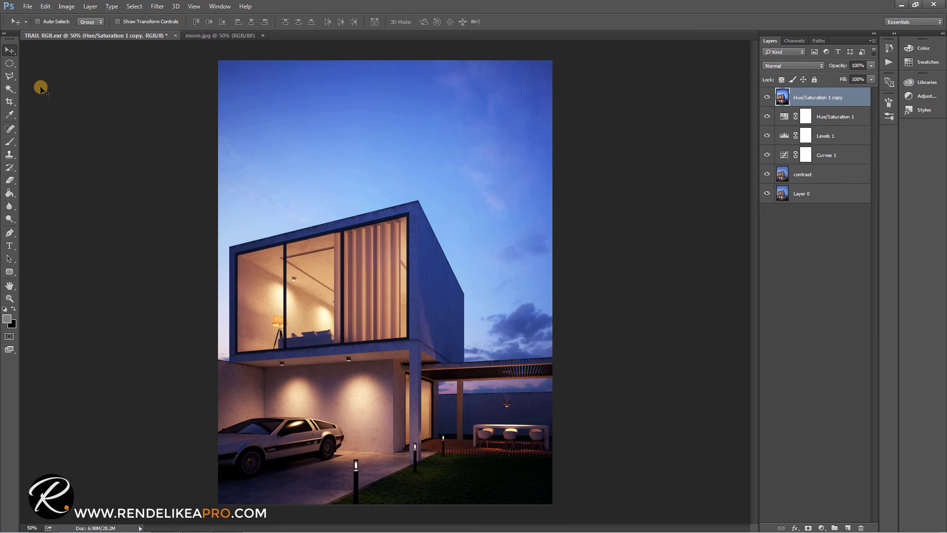
Unlock the moon photo's Background and drag it into the house render.
{"action": "left_click", "coordinate": [209, 35]}
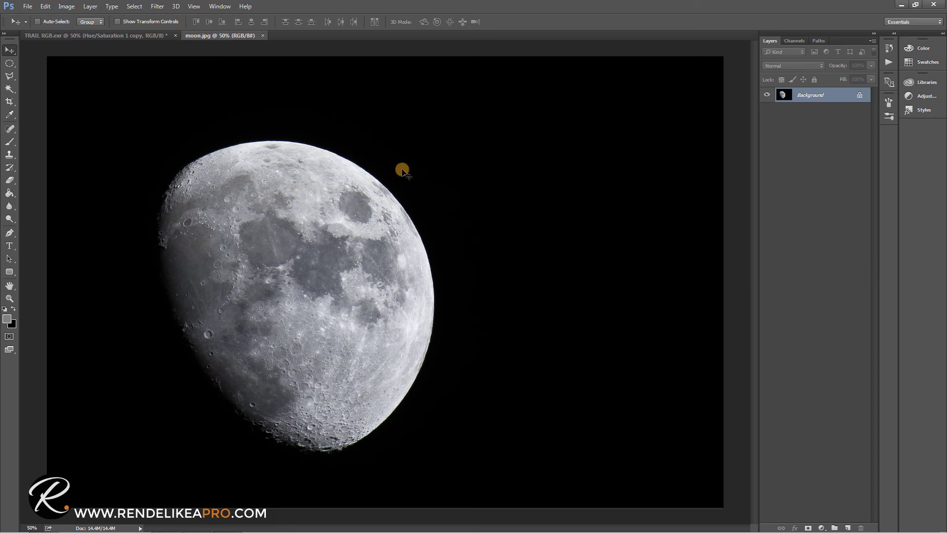
{"action": "double_click", "coordinate": [826, 102]}
{"action": "left_click", "coordinate": [557, 168]}
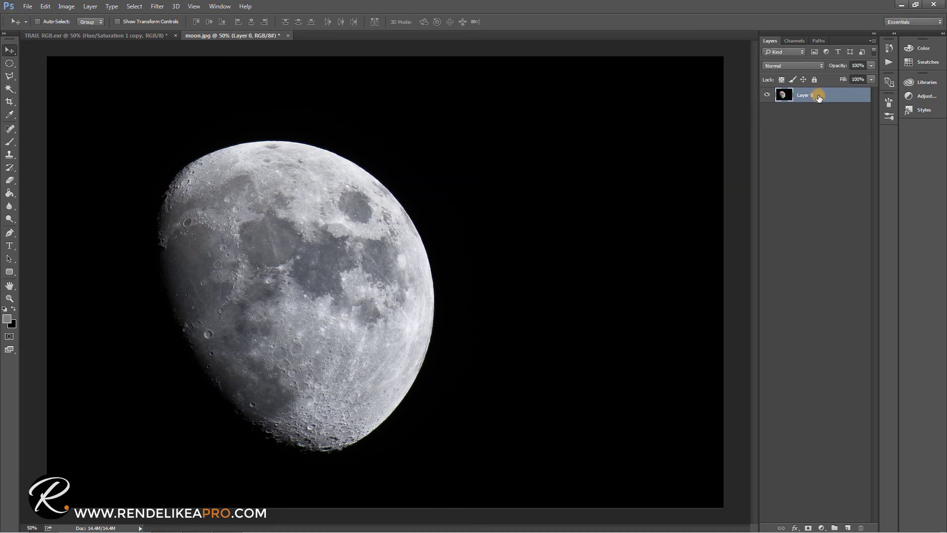
{"action": "left_click_drag", "start_coordinate": [816, 95], "coordinate": [412, 193]}
Scale the moon down into the upper-right sky with Free Transform.
{"action": "key", "text": "z"}
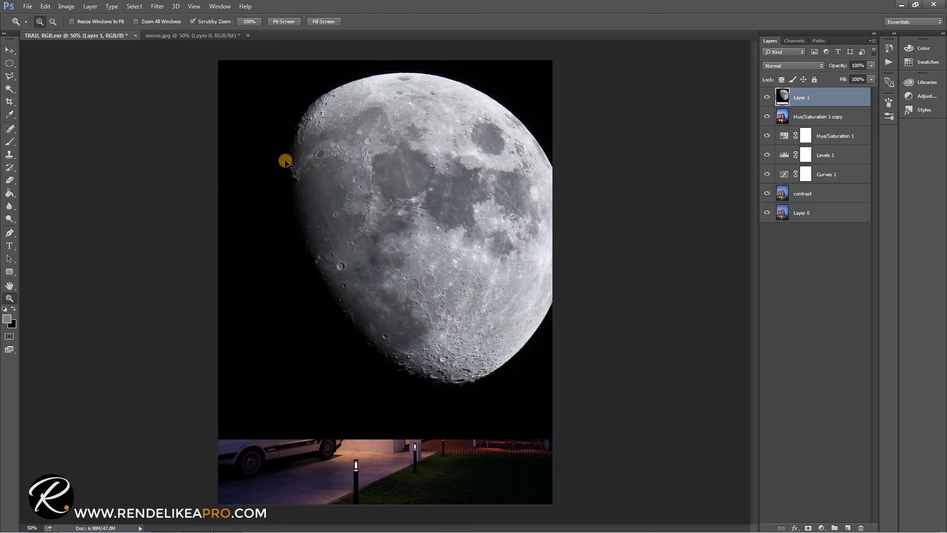
{"action": "left_click", "coordinate": [281, 154], "text": "alt"}
{"action": "left_click", "coordinate": [285, 184], "text": "alt"}
{"action": "left_click", "coordinate": [8, 49]}
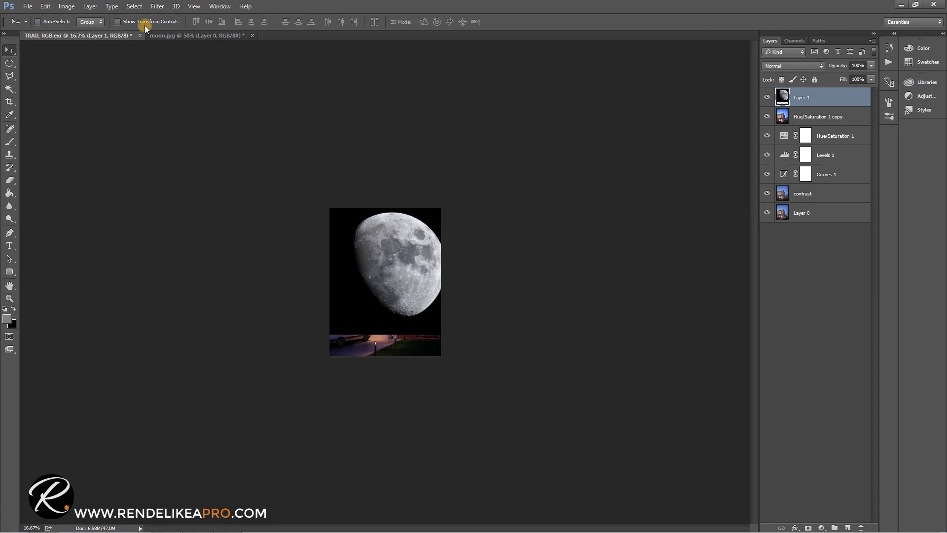
{"action": "left_click", "coordinate": [119, 22]}
{"action": "left_click_drag", "start_coordinate": [507, 208], "coordinate": [430, 250]}
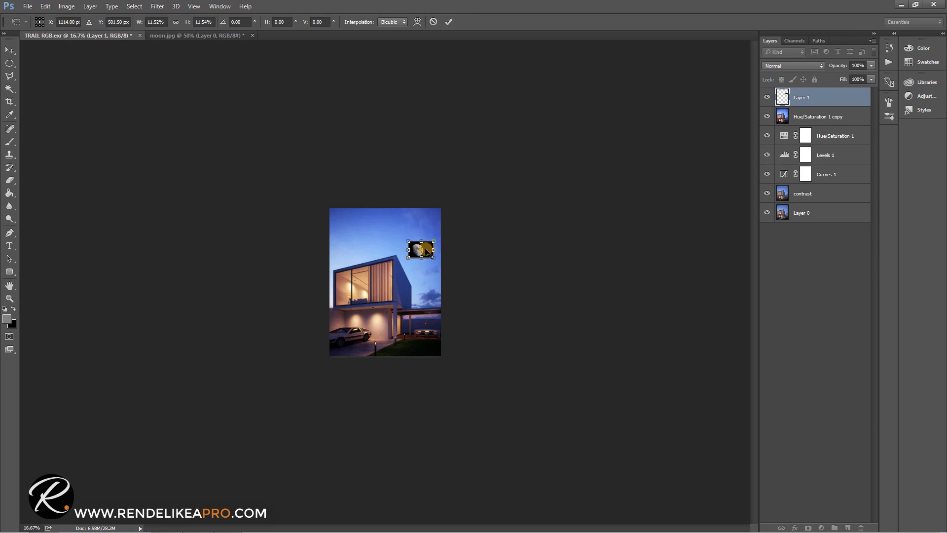
{"action": "left_click", "coordinate": [449, 22]}
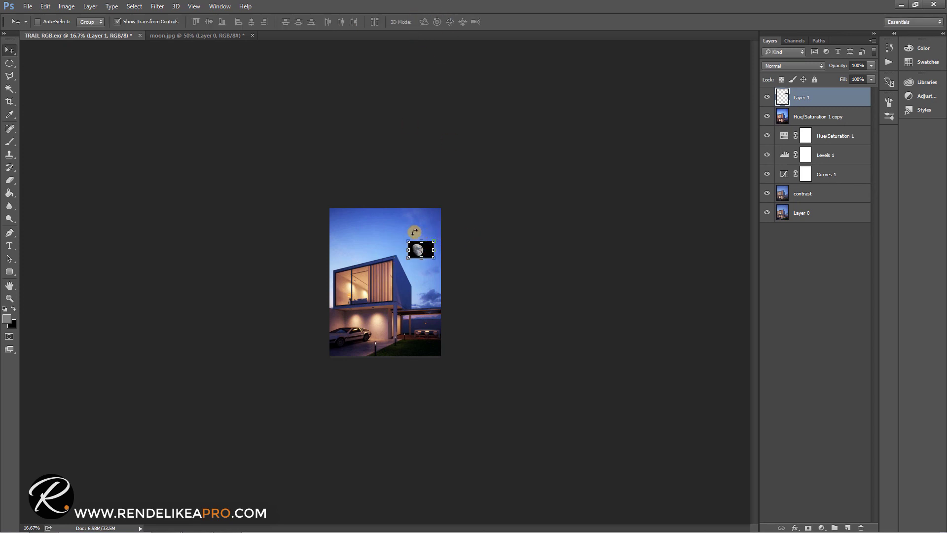
Zoom to 50% around the house and rename the layer 'moon'.
{"action": "key", "text": "z"}
{"action": "left_click", "coordinate": [431, 267]}
{"action": "left_click", "coordinate": [431, 267]}
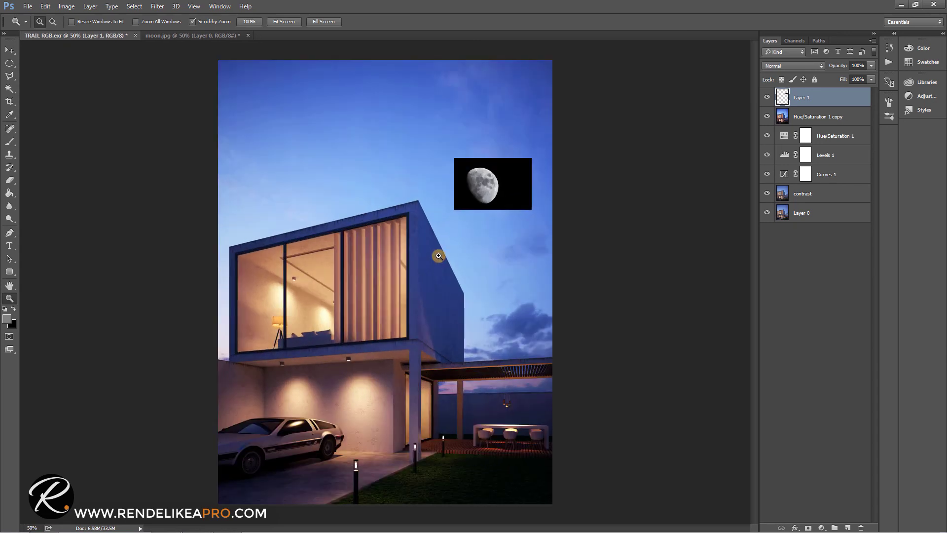
{"action": "left_click", "coordinate": [10, 49]}
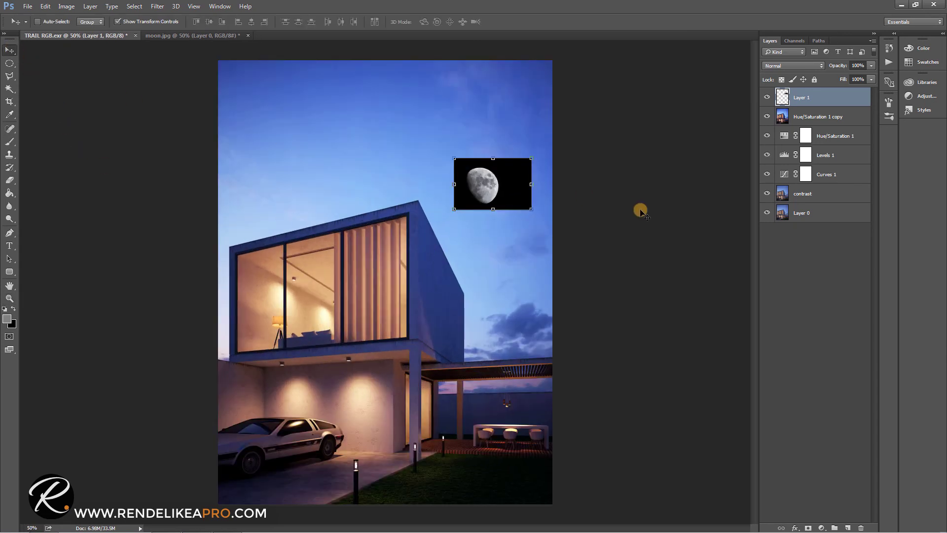
{"action": "double_click", "coordinate": [807, 97]}
{"action": "type", "text": "moon"}
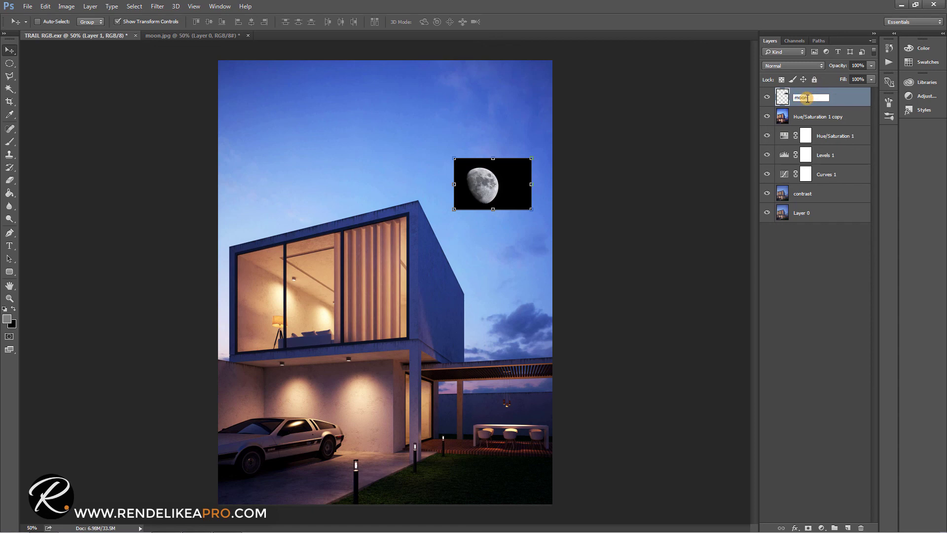
{"action": "key", "text": "Return"}
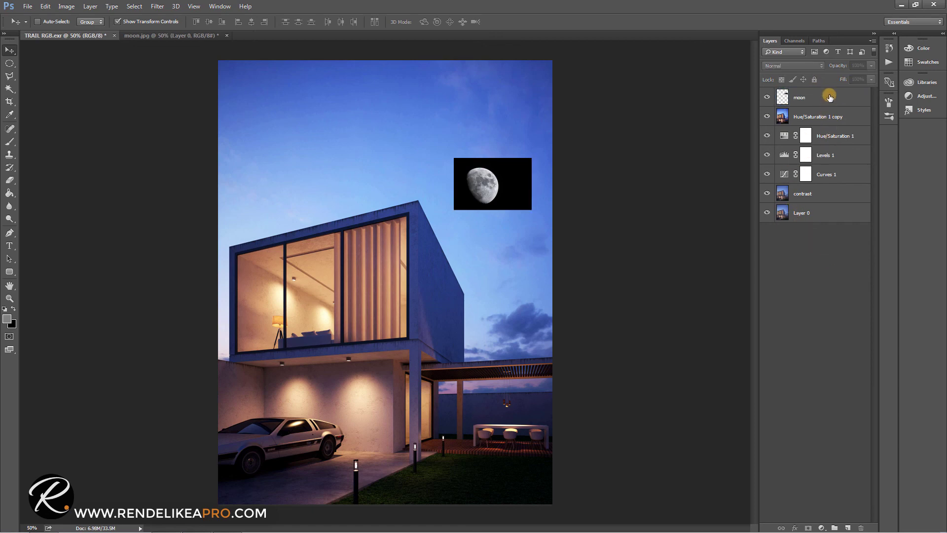
Set the moon layer to Screen blend mode, hide transform controls, and nudge the moon up-right.
{"action": "left_click", "coordinate": [803, 64]}
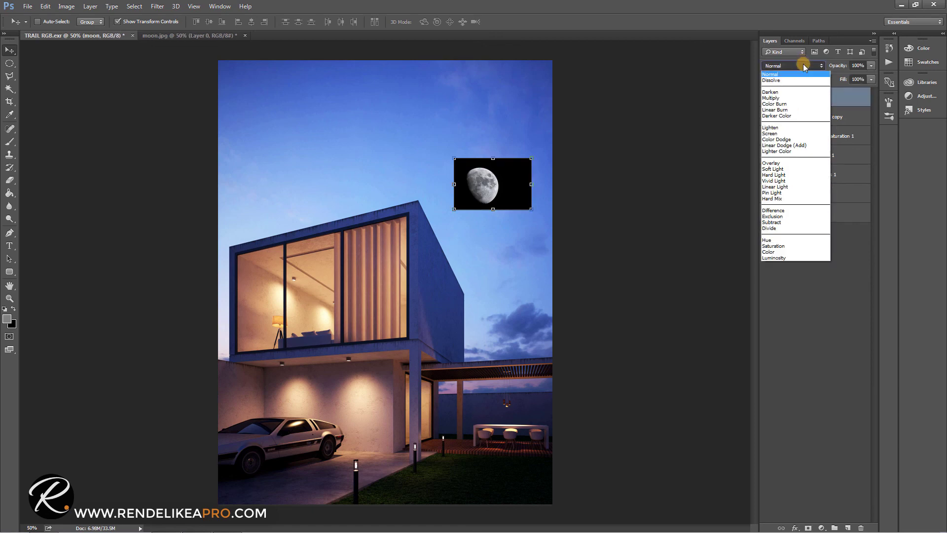
{"action": "left_click", "coordinate": [785, 131]}
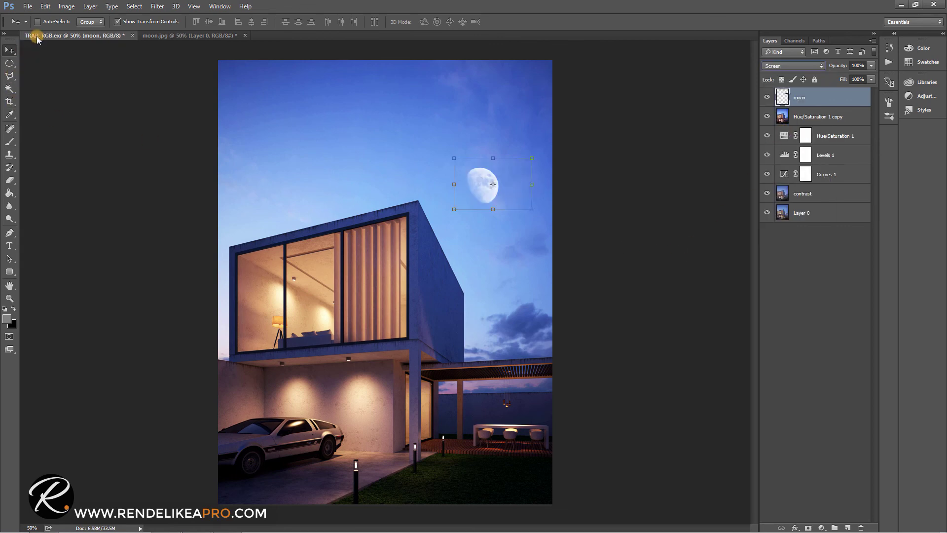
{"action": "left_click", "coordinate": [122, 22]}
{"action": "left_click_drag", "start_coordinate": [484, 182], "coordinate": [488, 178]}
Fade the moon layer's opacity down to about 48%.
{"action": "left_click", "coordinate": [838, 92]}
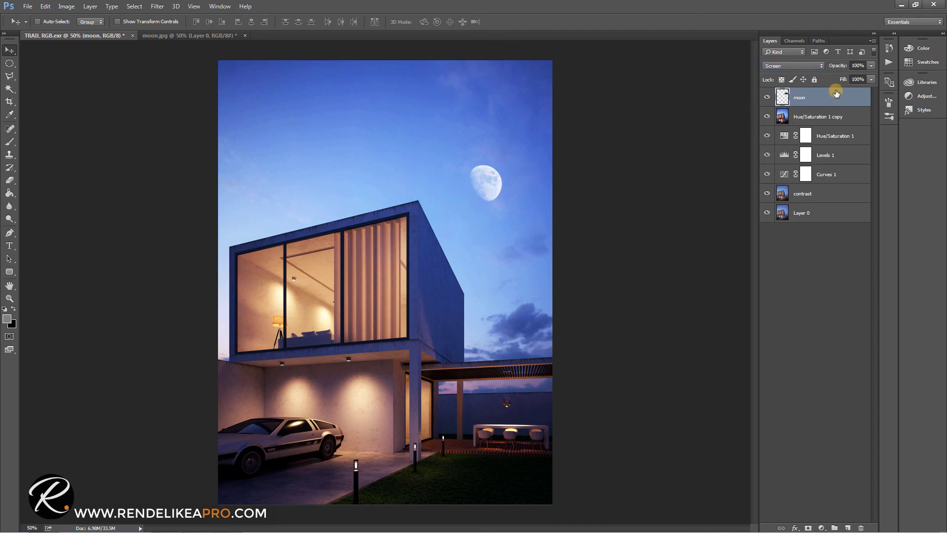
{"action": "left_click_drag", "start_coordinate": [871, 65], "coordinate": [853, 75]}
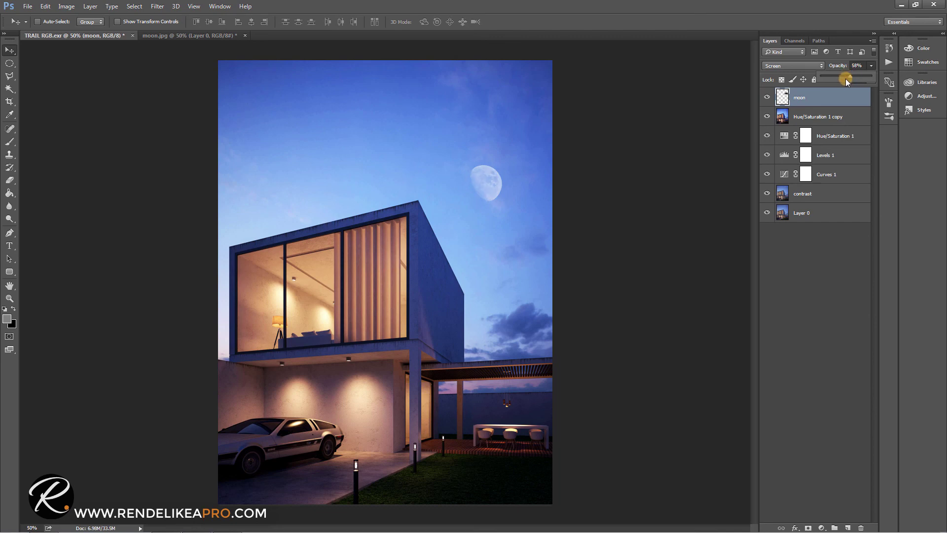
{"action": "left_click_drag", "start_coordinate": [846, 78], "coordinate": [845, 78]}
{"action": "left_click", "coordinate": [810, 286]}
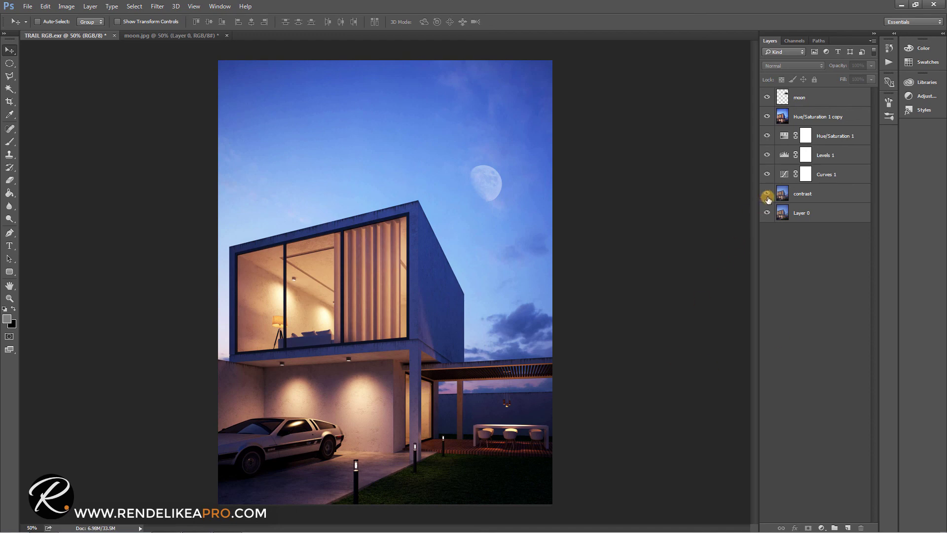
{"action": "left_click_drag", "start_coordinate": [767, 194], "coordinate": [767, 97]}
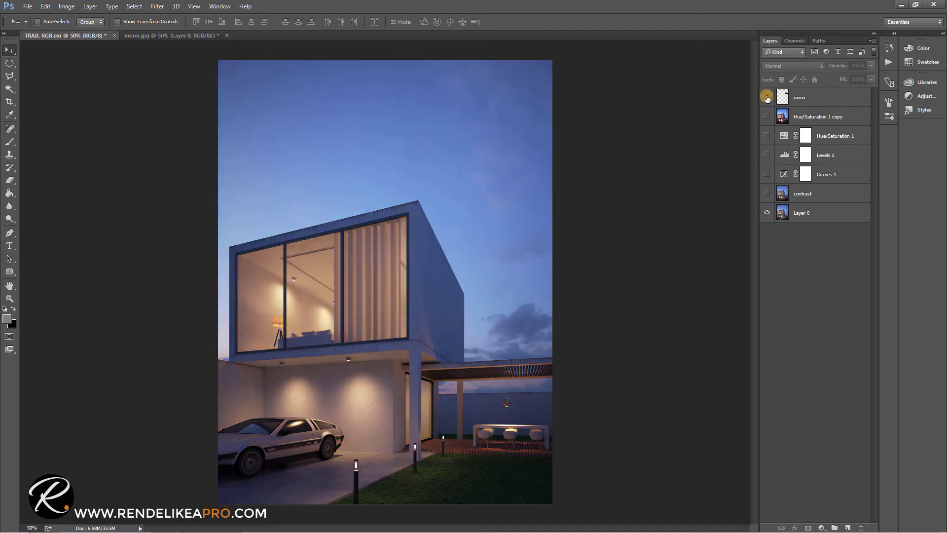
{"action": "left_click_drag", "start_coordinate": [767, 194], "coordinate": [772, 97]}
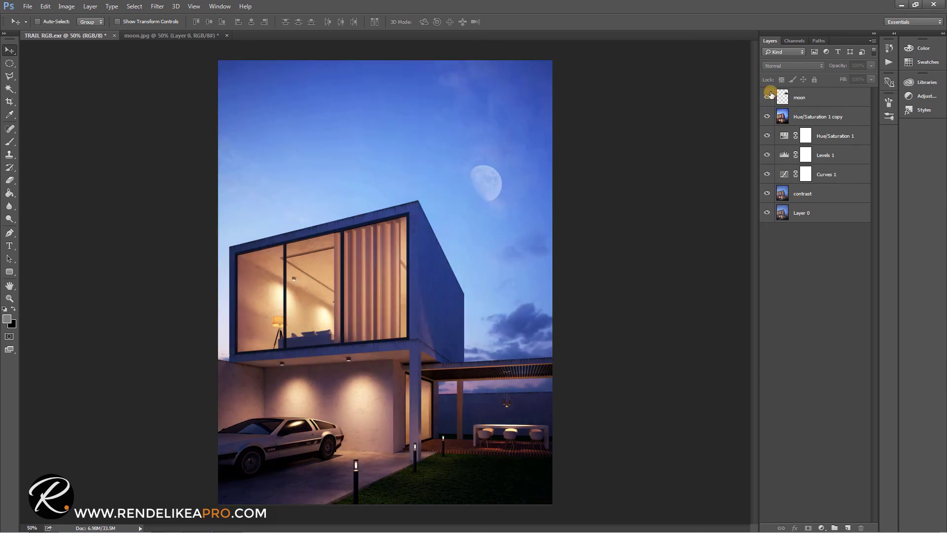
{"action": "left_click", "coordinate": [770, 98]}
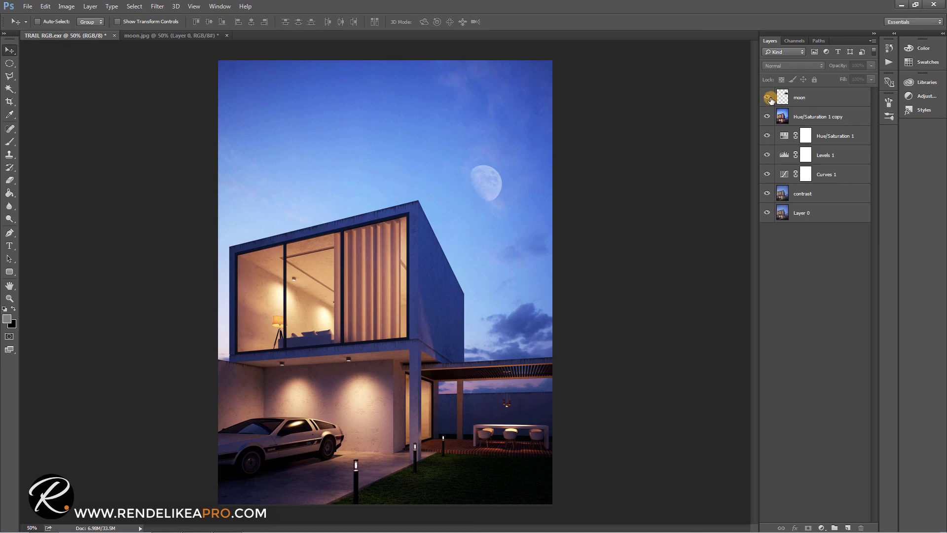